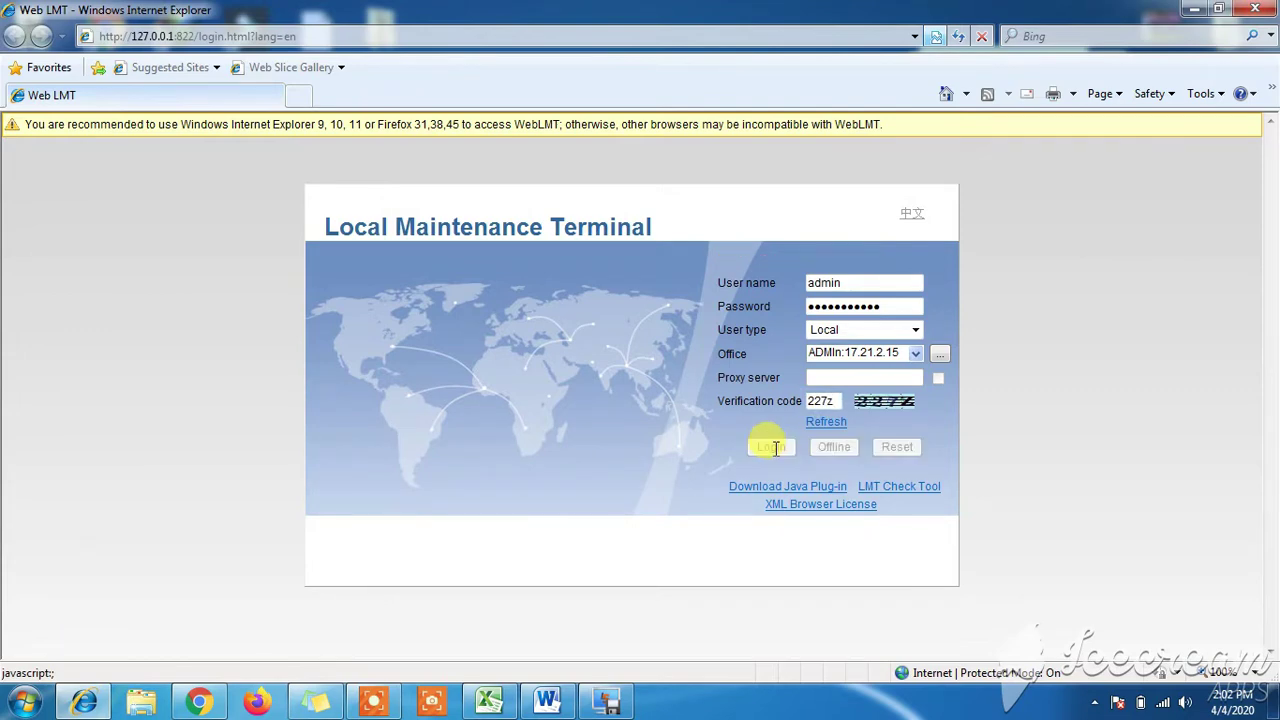
# - Log in to the Local Maintenance Terminal with the site software version BTS3900-1U WCDMA V100R013C10SPC180
pyautogui.click(775, 449)
pyautogui.click(573, 438)
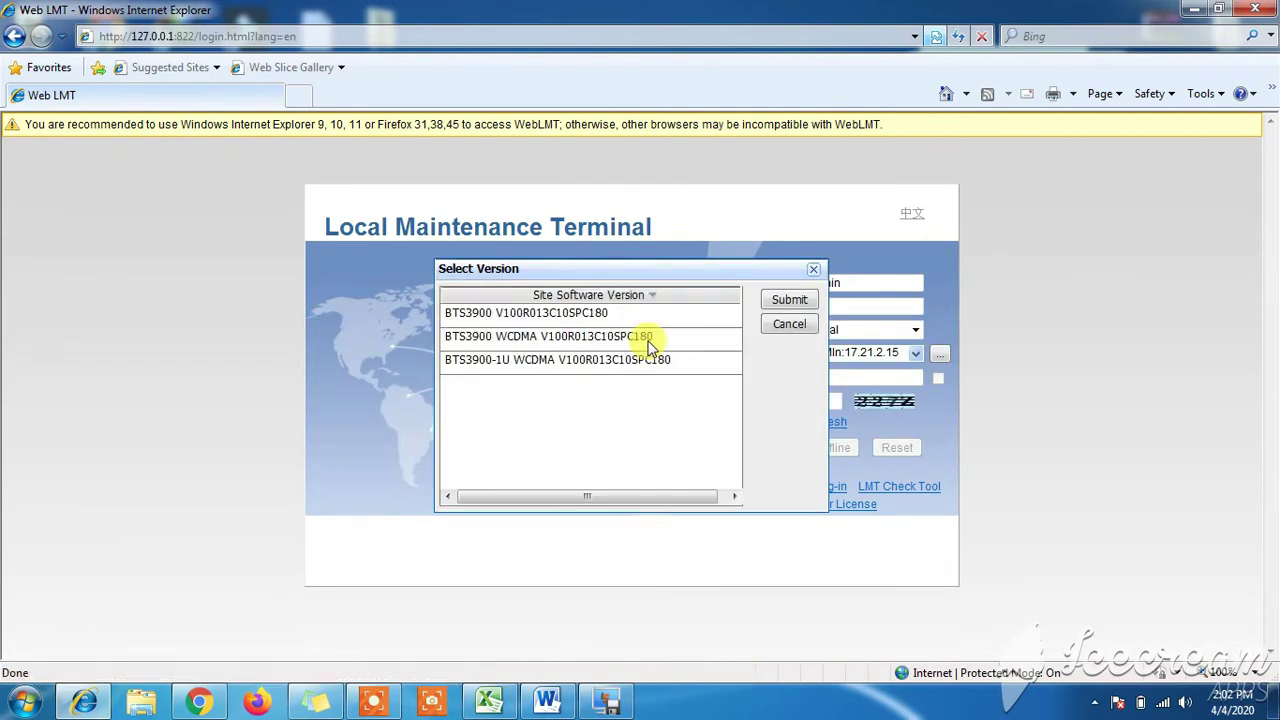
pyautogui.click(643, 360)
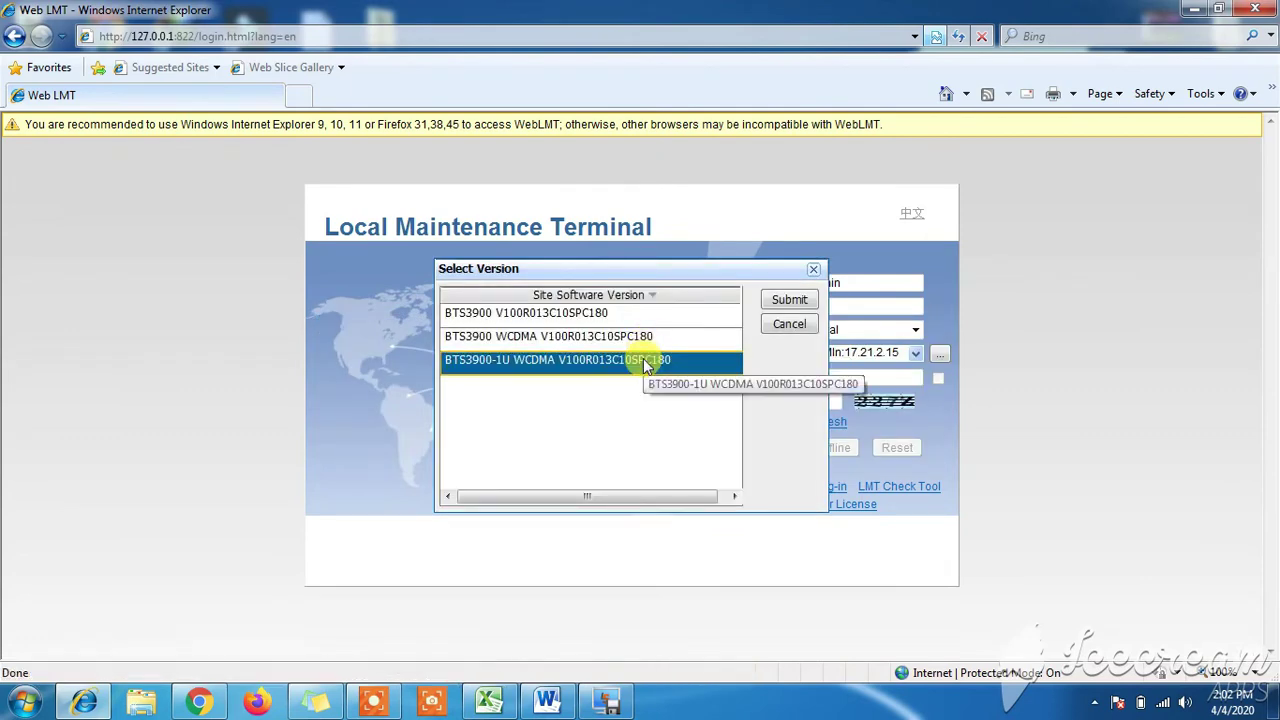
pyautogui.click(789, 299)
pyautogui.click(585, 436)
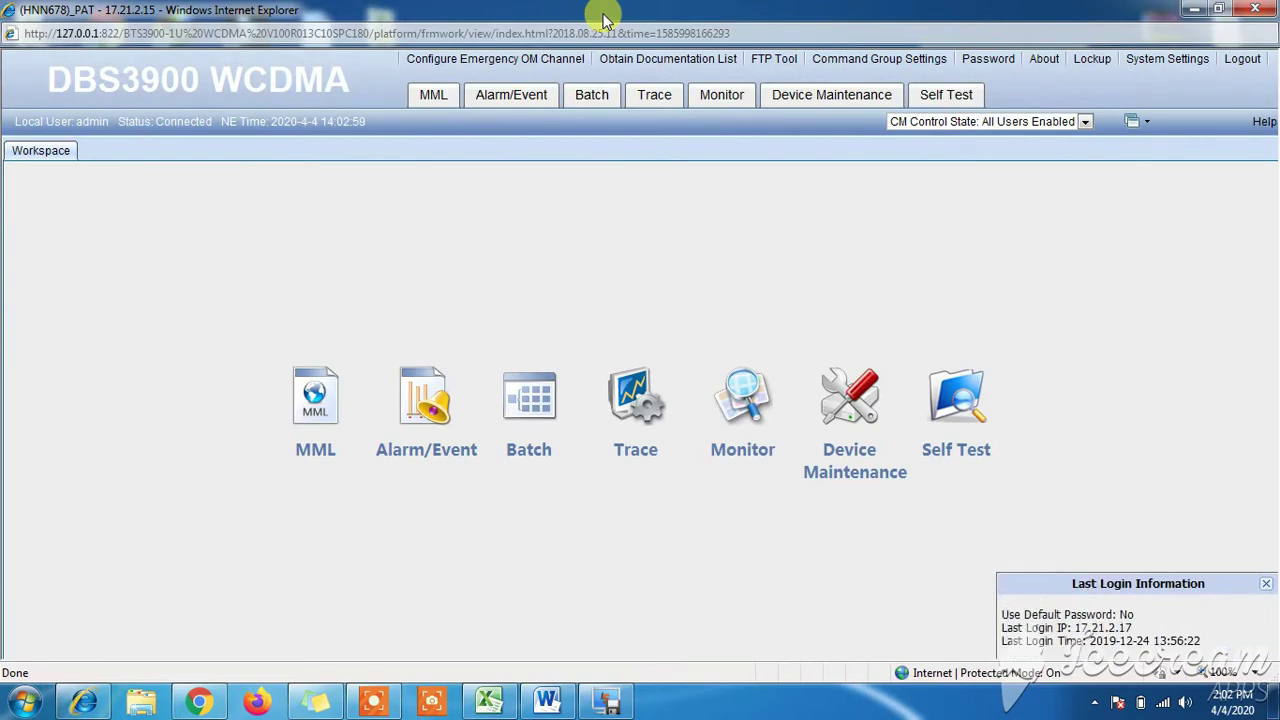
# - Query the alarm/event log with a maximum of 100 results and widen the Name column of the result list
pyautogui.click(517, 98)
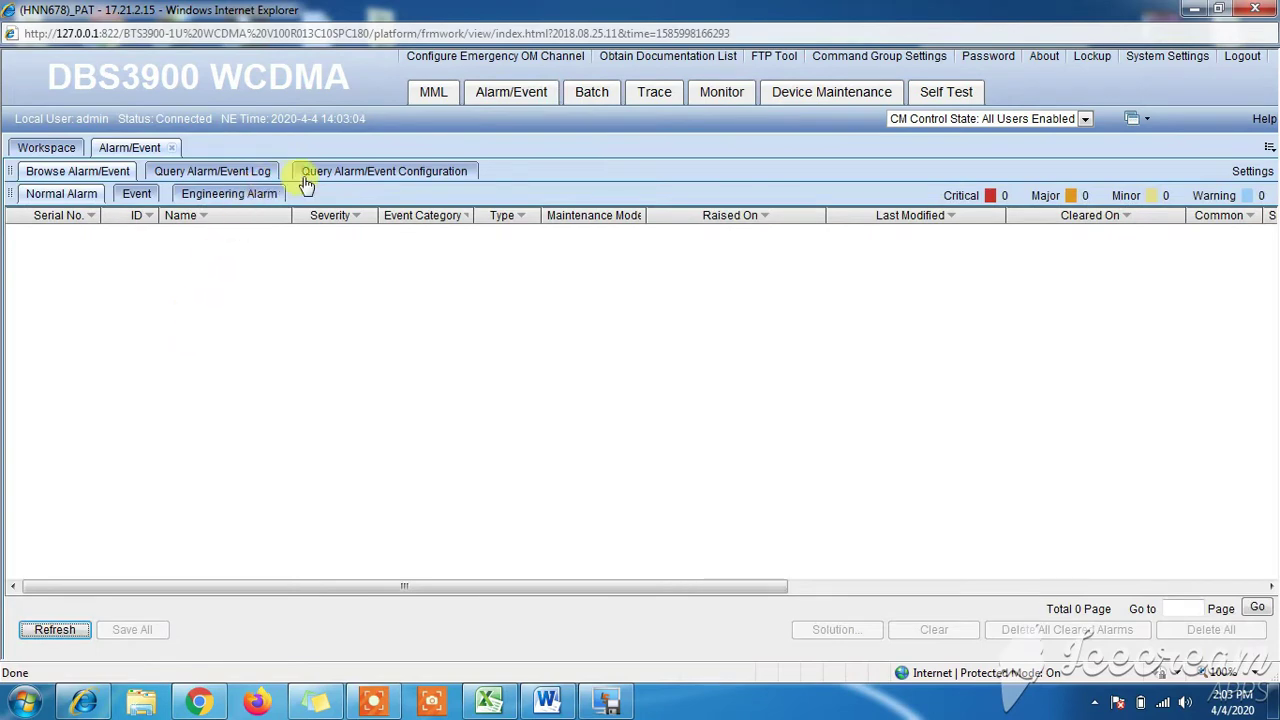
pyautogui.click(245, 174)
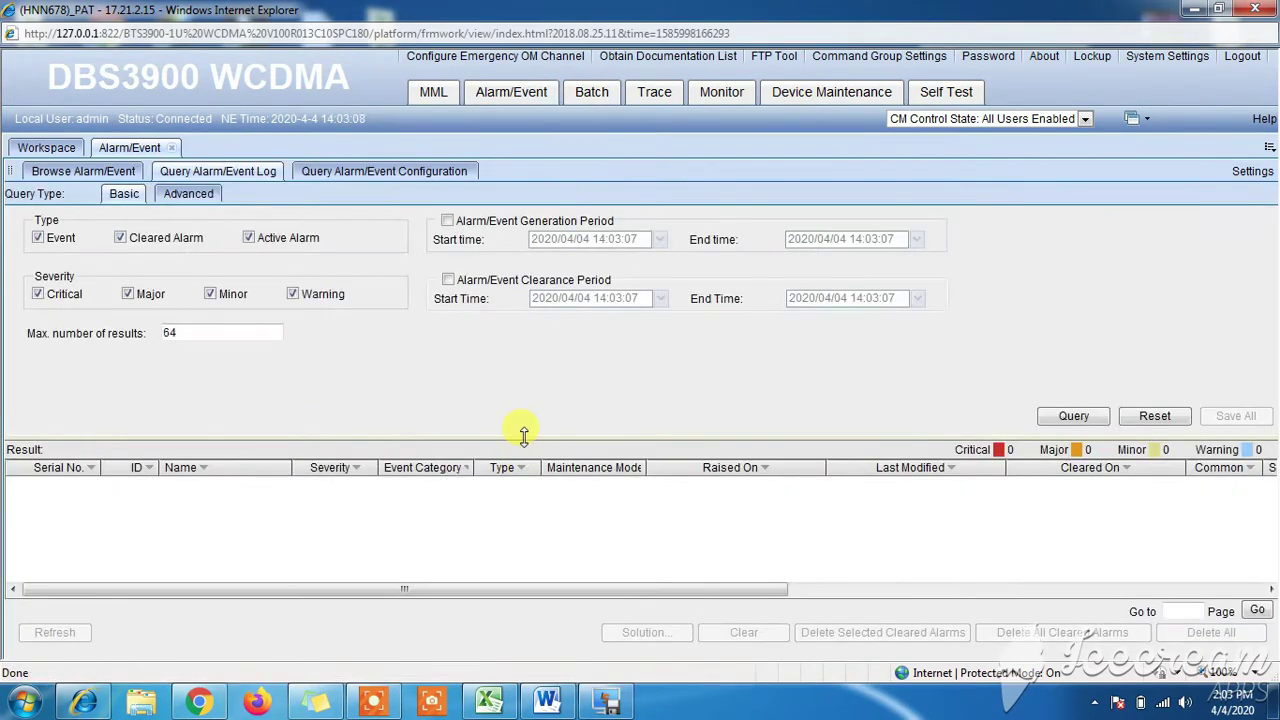
pyautogui.moveTo(523, 435); pyautogui.dragTo(528, 355)
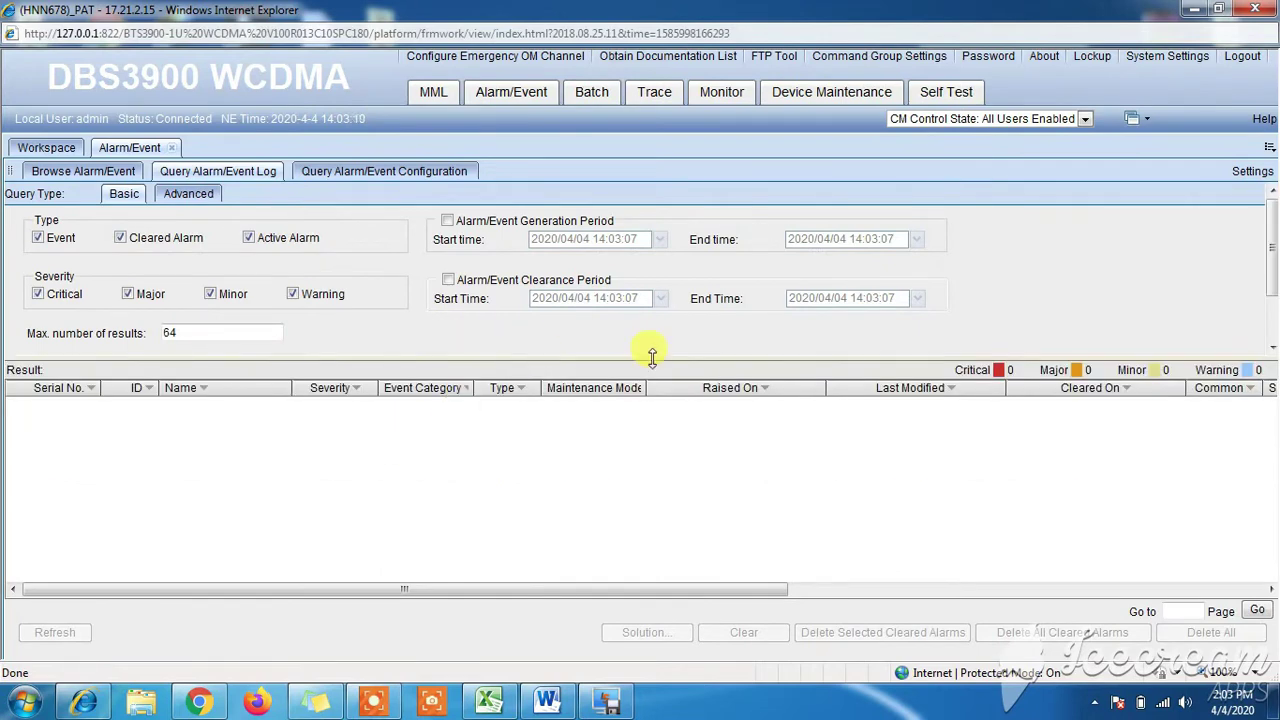
pyautogui.click(215, 330)
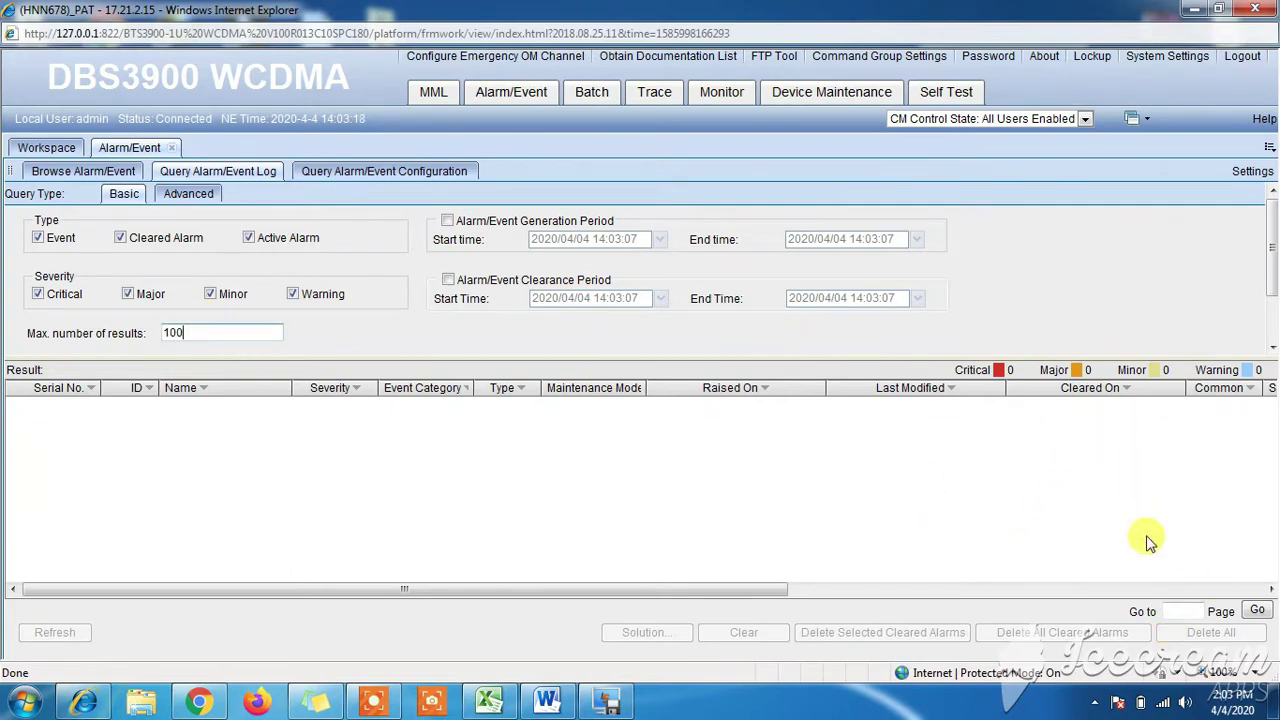
pyautogui.moveTo(970, 355); pyautogui.dragTo(977, 435)
pyautogui.click(1050, 418)
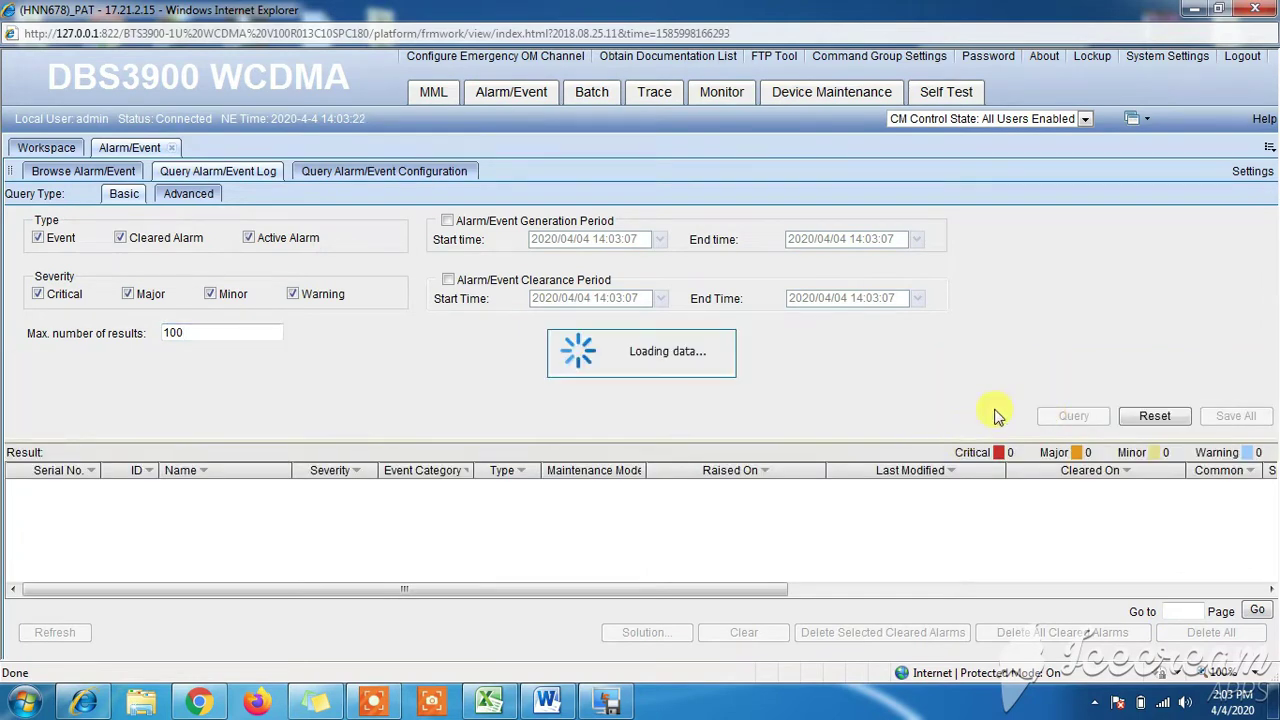
pyautogui.moveTo(821, 446); pyautogui.dragTo(826, 374)
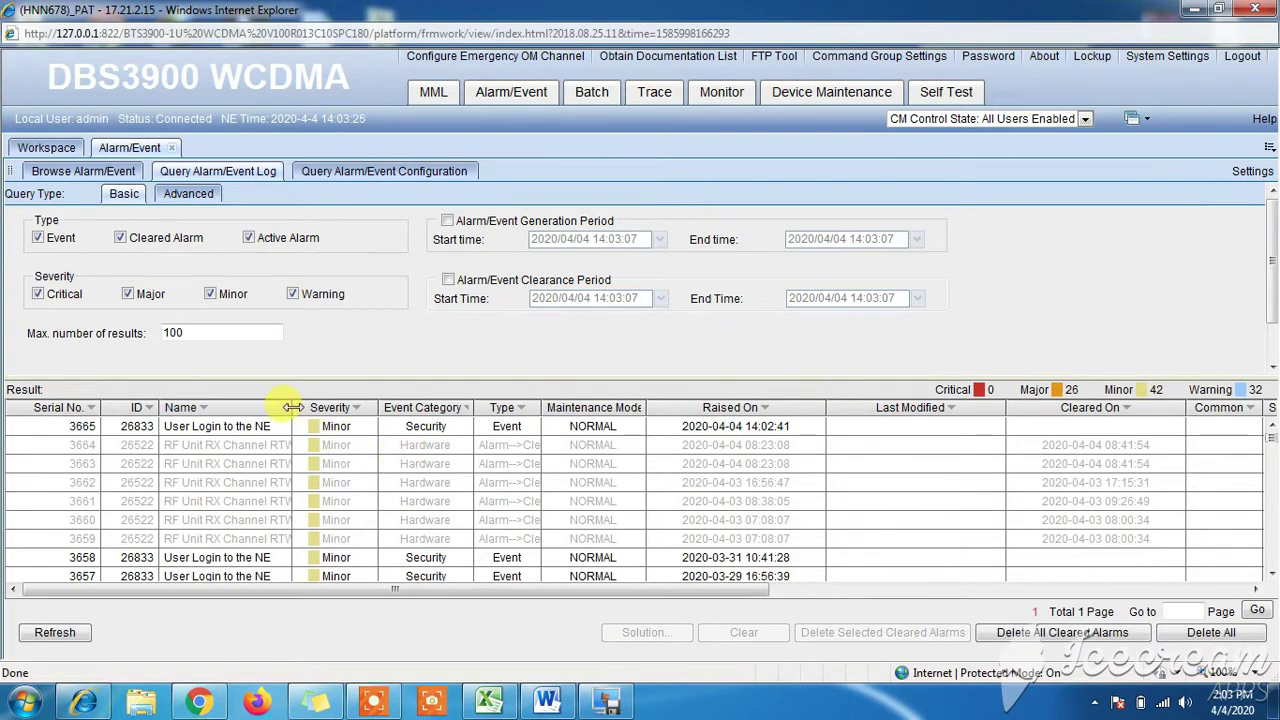
pyautogui.moveTo(292, 408); pyautogui.dragTo(450, 408)
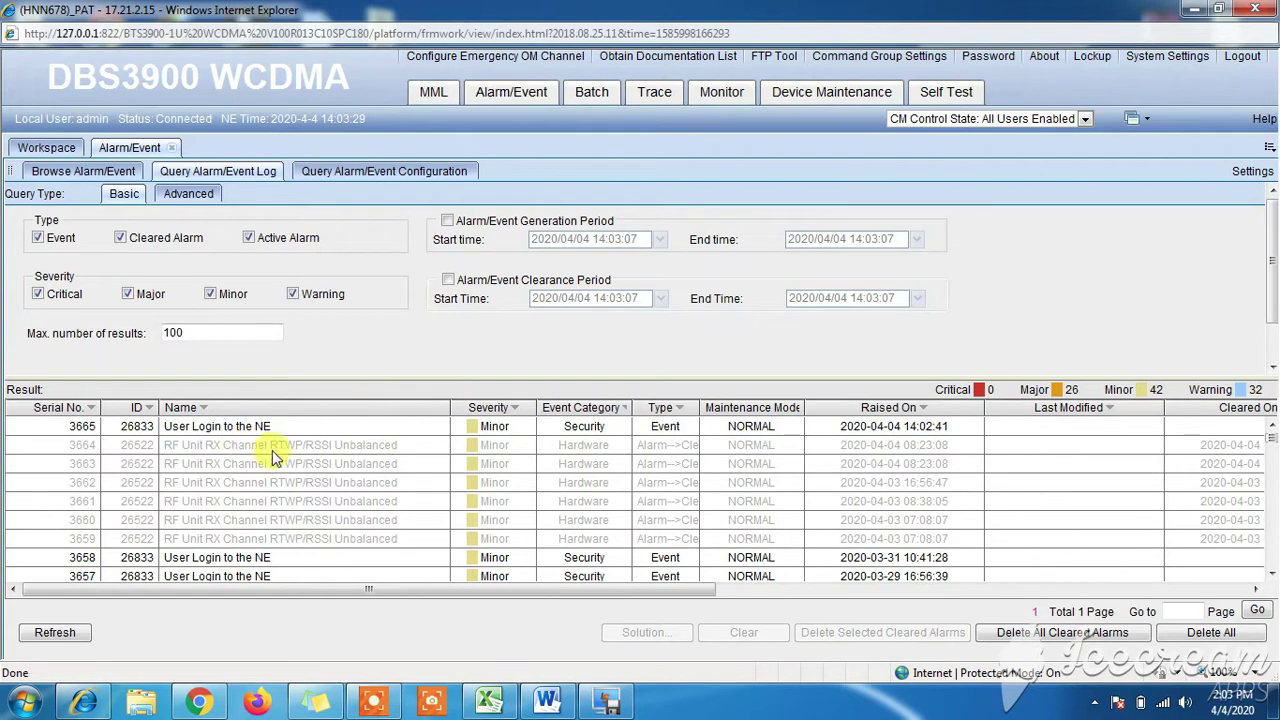
# - Examine the Location Info in the details of the RF Unit RX Channel RTWP/RSSI Unbalanced alarm with serial number 3664
pyautogui.doubleClick(363, 447)
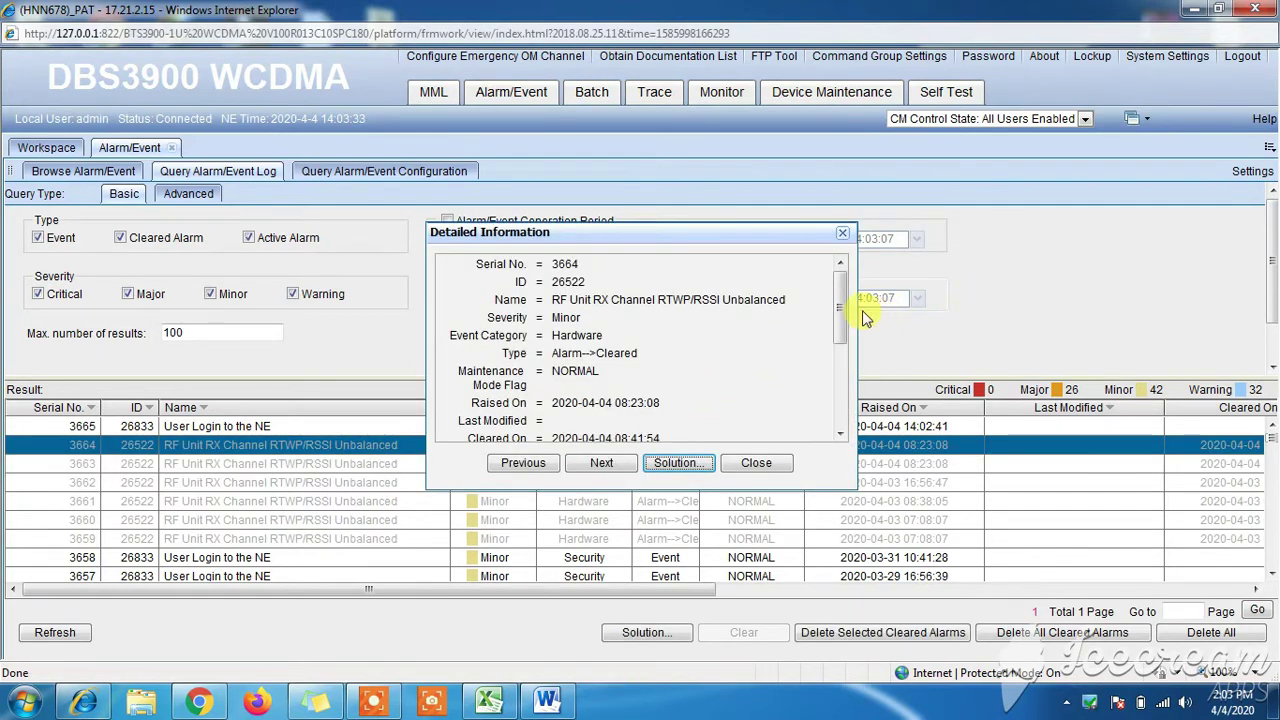
pyautogui.moveTo(842, 308); pyautogui.dragTo(843, 366)
pyautogui.moveTo(550, 342); pyautogui.dragTo(824, 356)
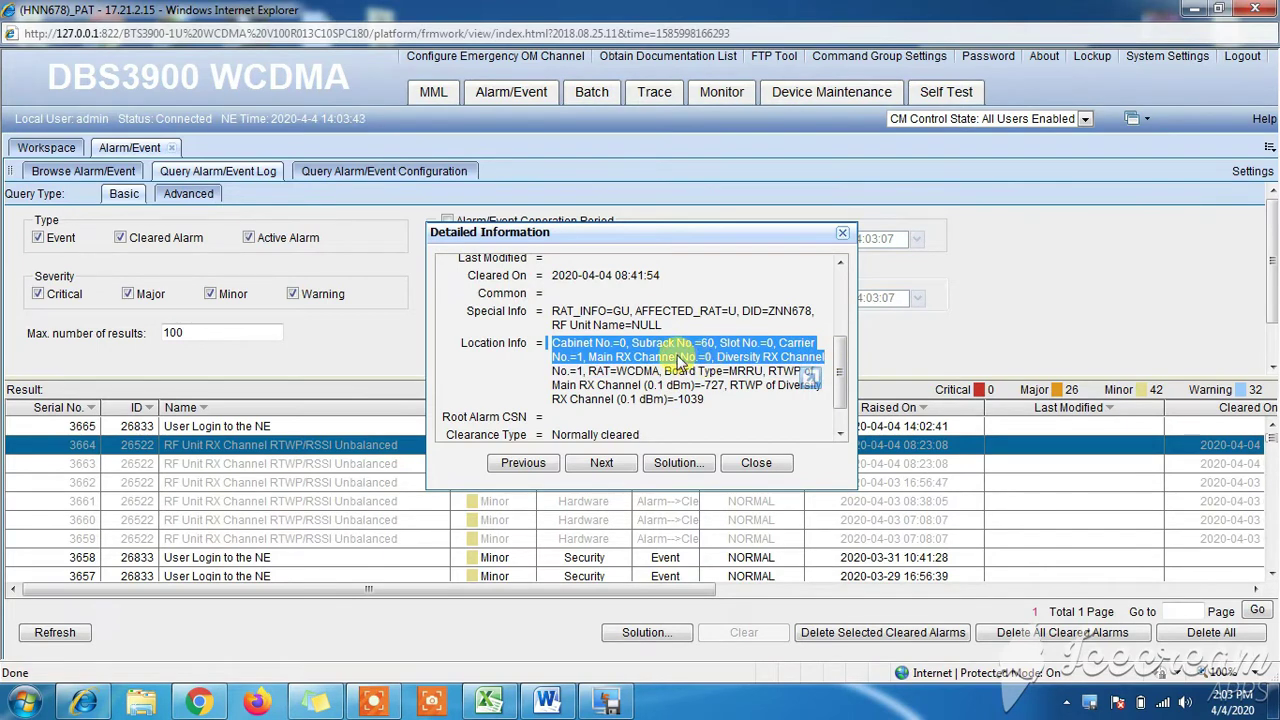
pyautogui.click(793, 287)
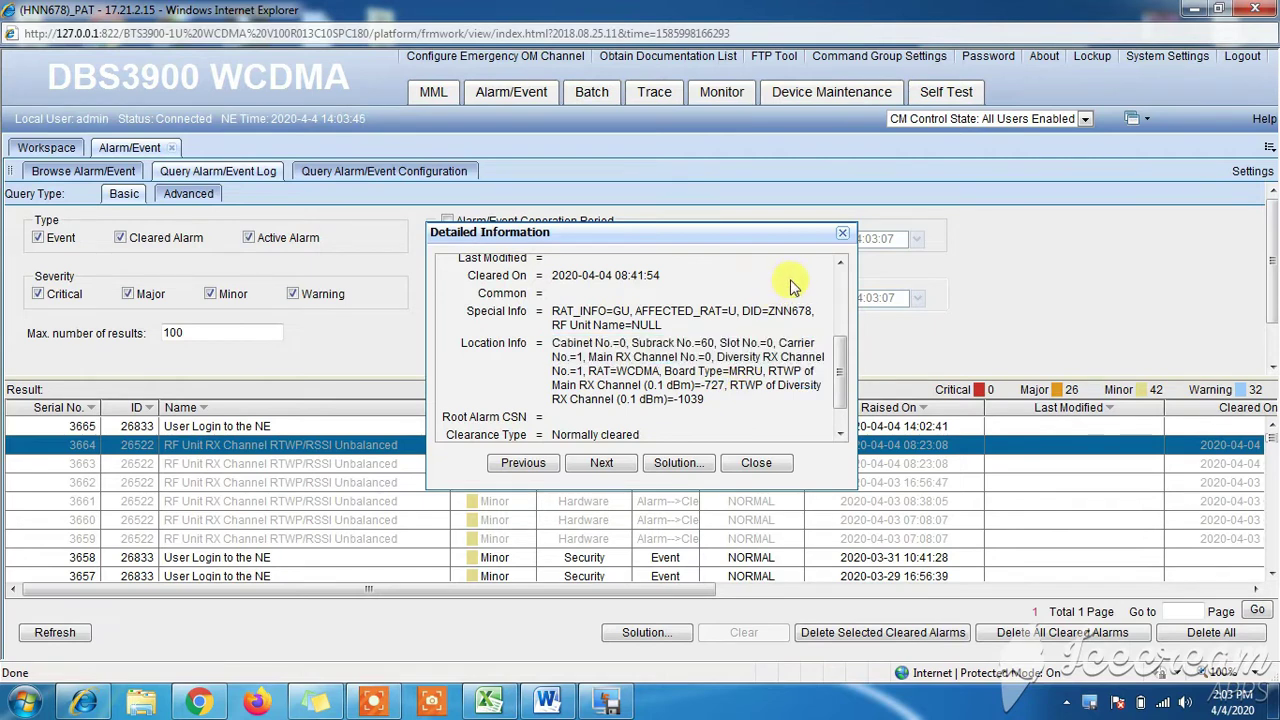
pyautogui.click(843, 236)
# - Check the main and diversity RX channel numbers in the details of alarm 3663
pyautogui.doubleClick(205, 464)
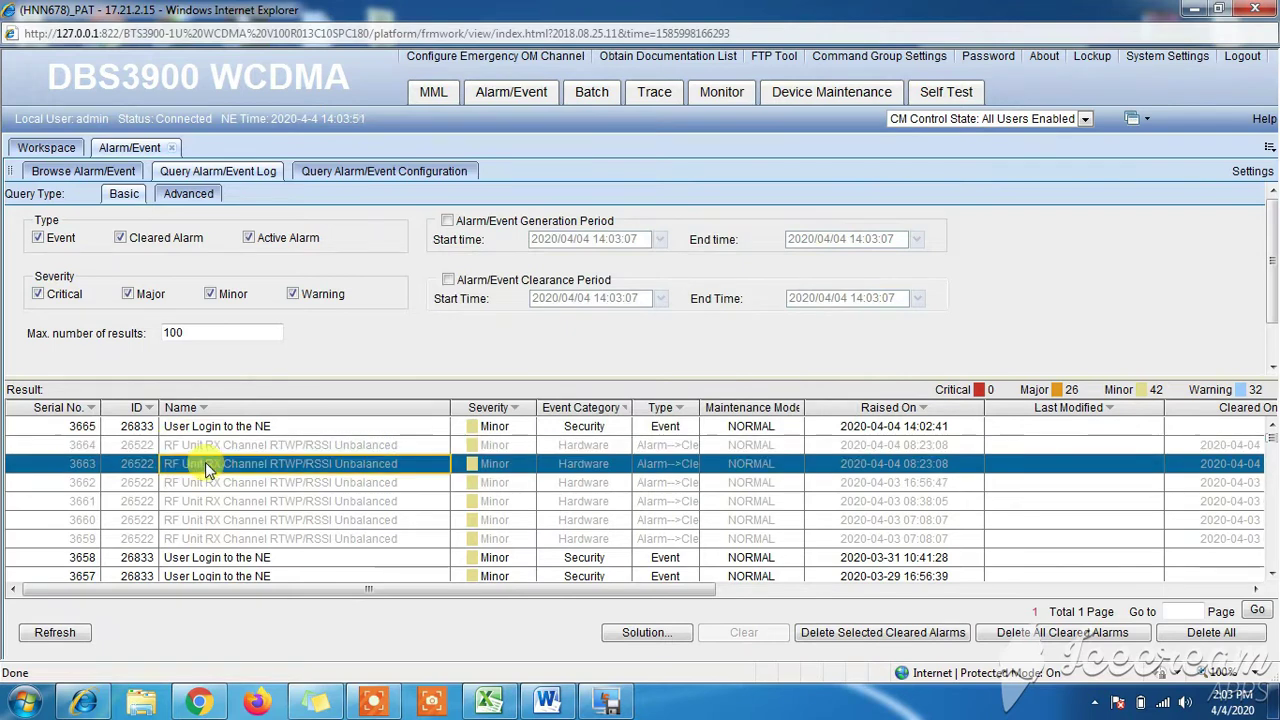
pyautogui.moveTo(845, 313); pyautogui.dragTo(840, 377)
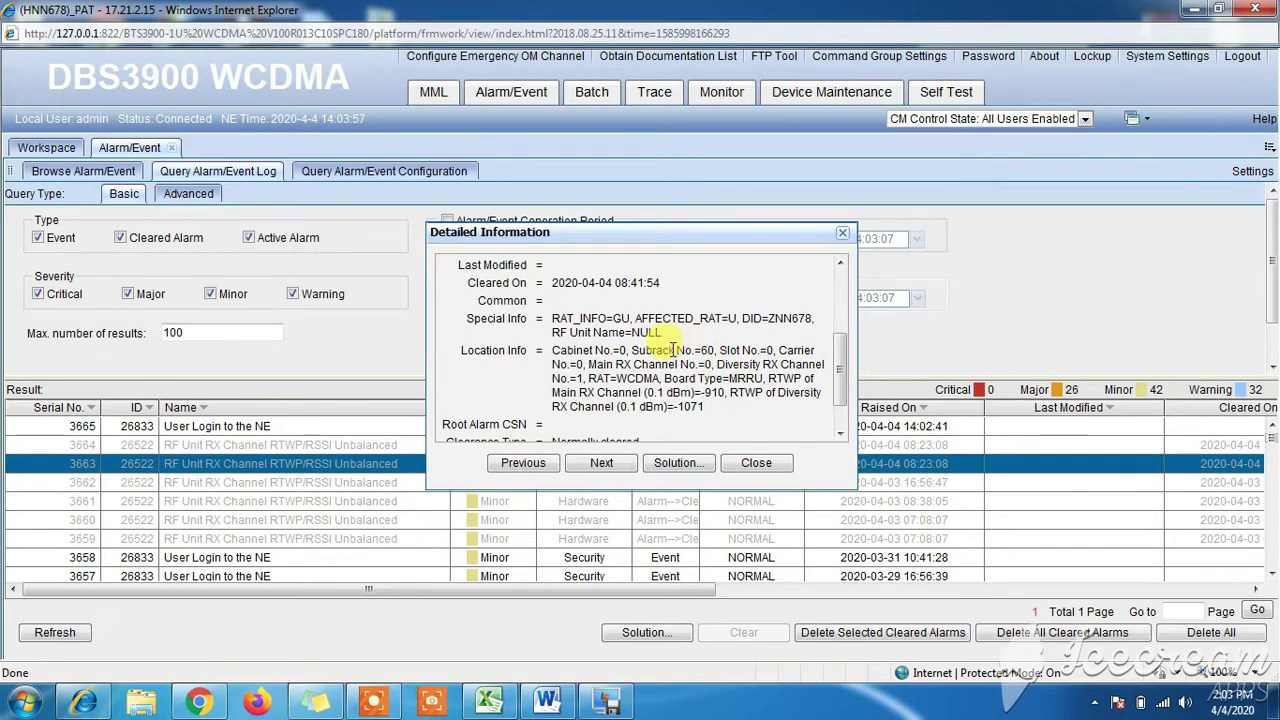
pyautogui.moveTo(570, 377)
pyautogui.mouseDown()
pyautogui.moveTo(722, 366)
pyautogui.moveTo(588, 365)
pyautogui.mouseUp()
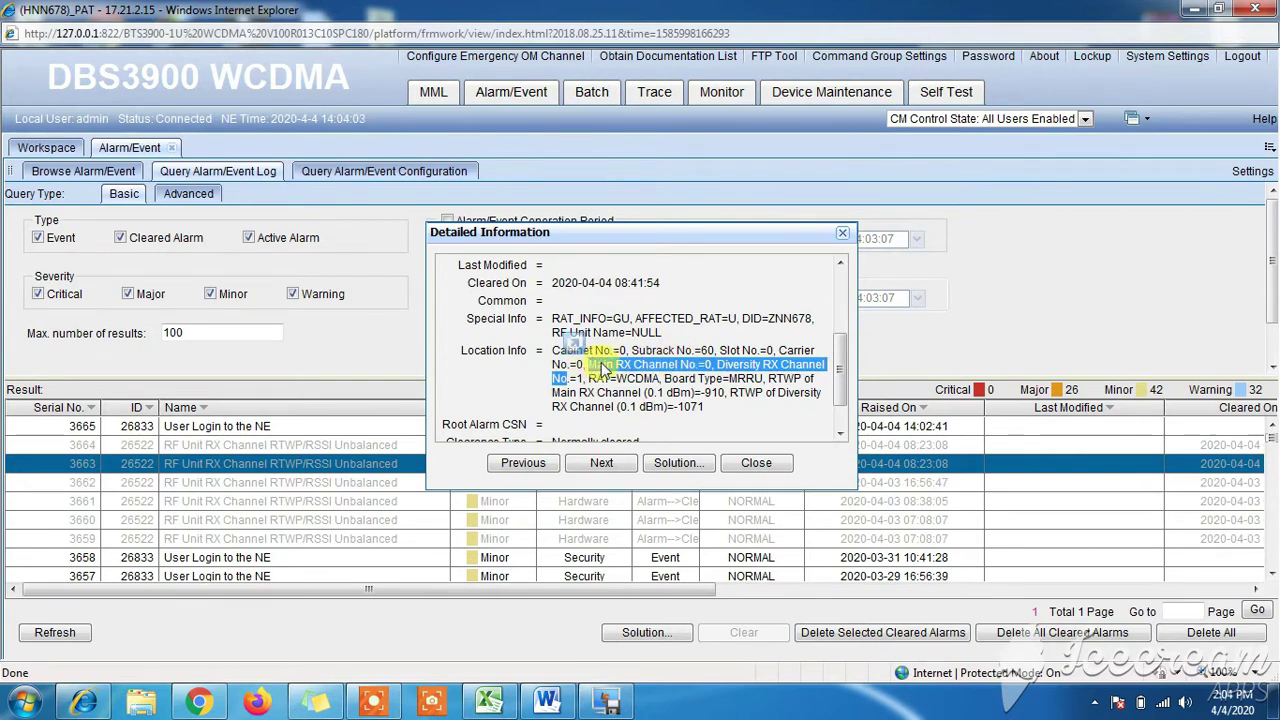
pyautogui.click(842, 233)
# - Check the main RX channel number in the detailed information of alarm 3662
pyautogui.click(322, 488)
pyautogui.doubleClick(322, 488)
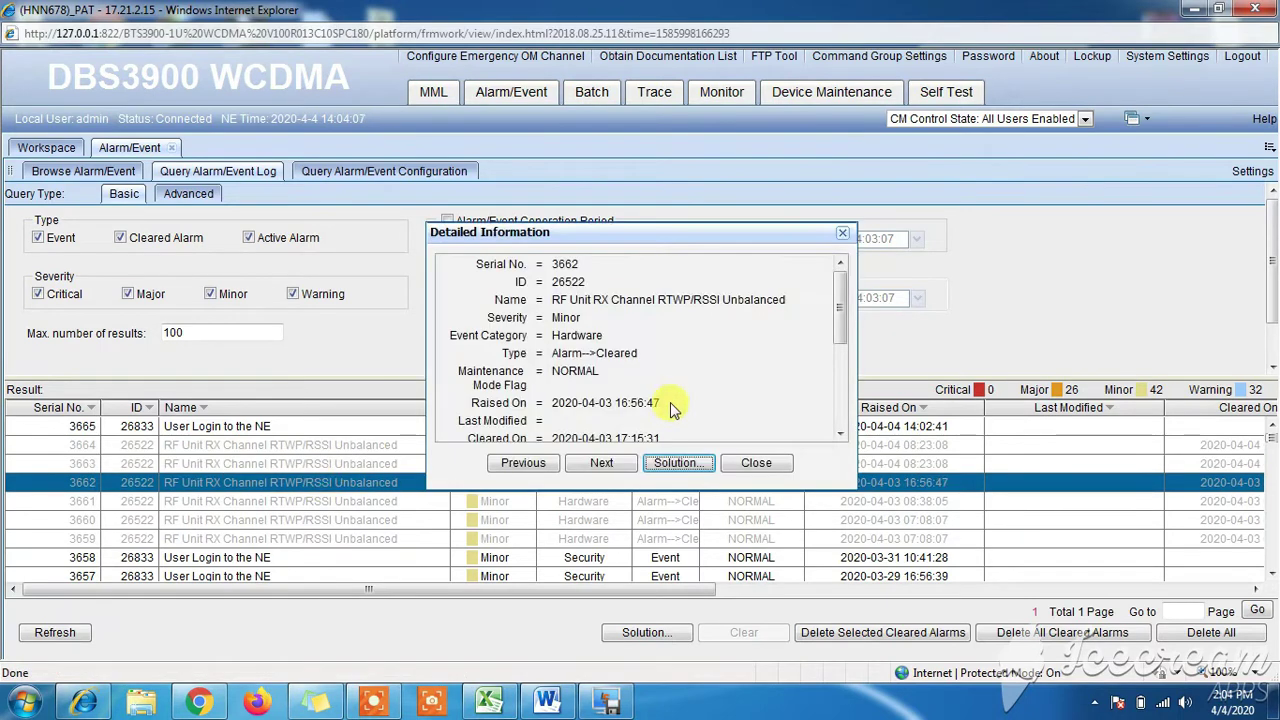
pyautogui.moveTo(839, 315); pyautogui.dragTo(836, 384)
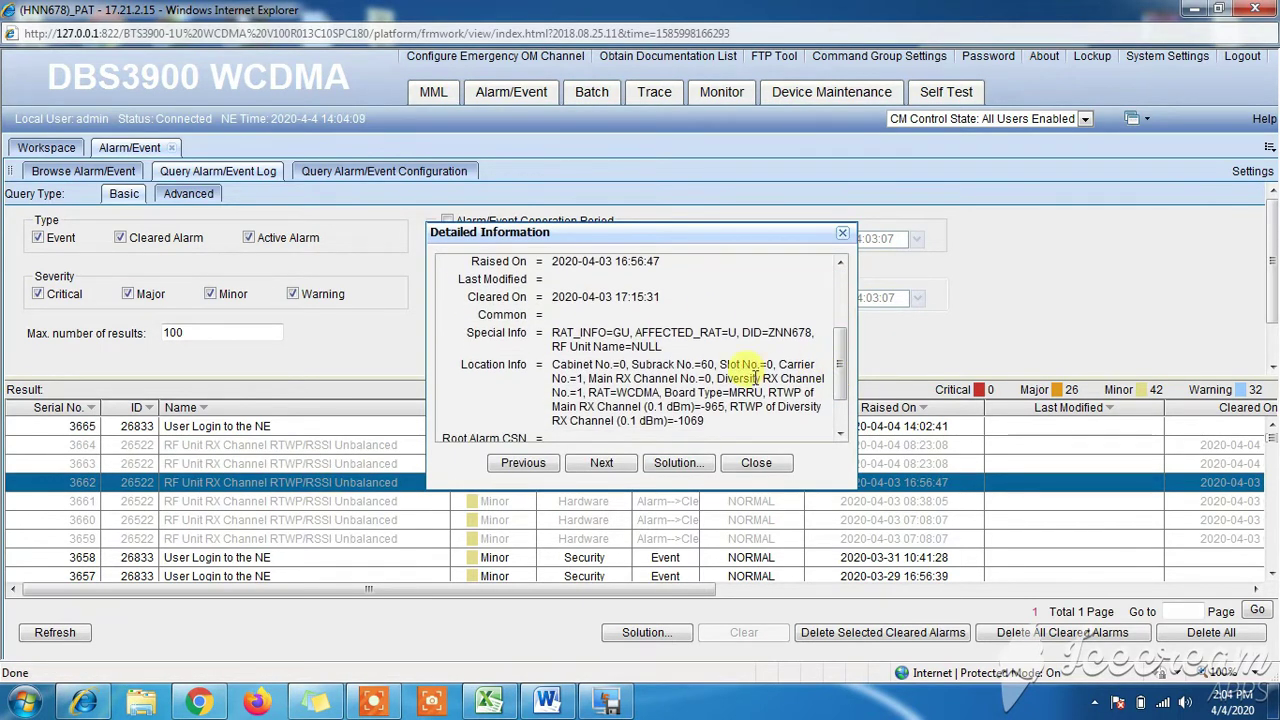
pyautogui.moveTo(712, 378); pyautogui.dragTo(616, 380)
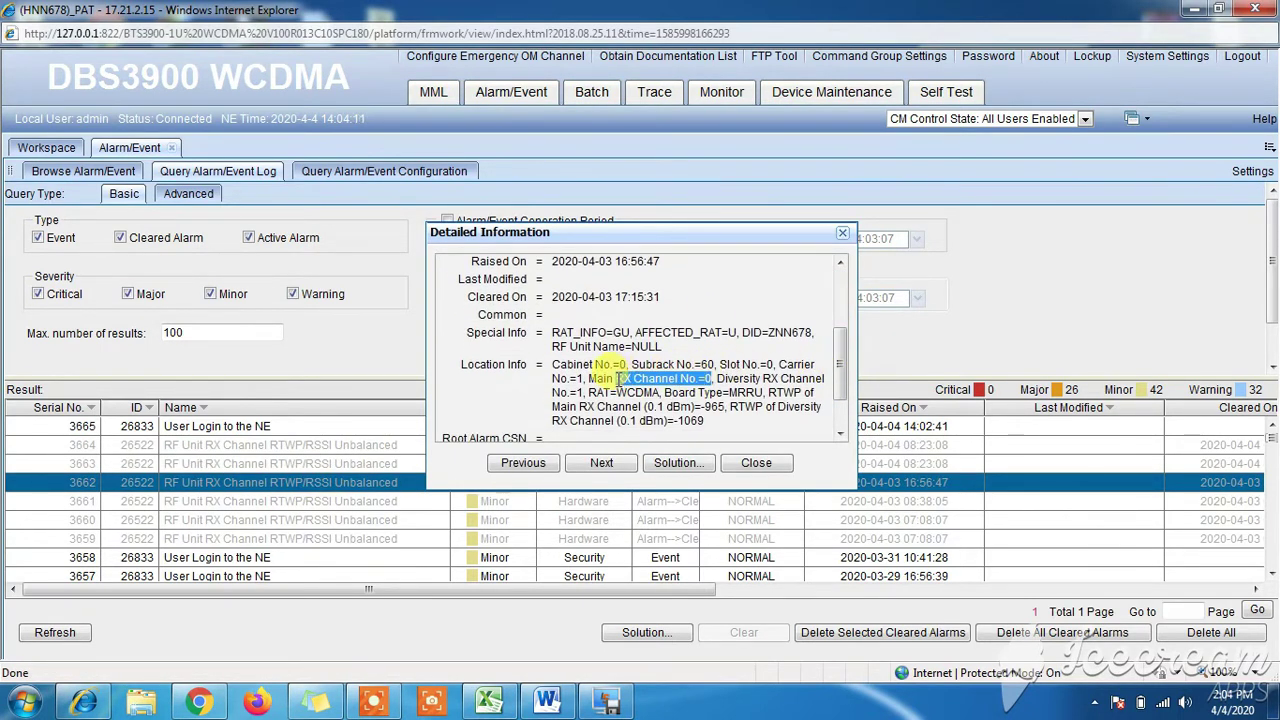
pyautogui.click(842, 233)
# - Check the main RX channel, cabinet and subrack numbers in the details of alarm 3661
pyautogui.doubleClick(388, 503)
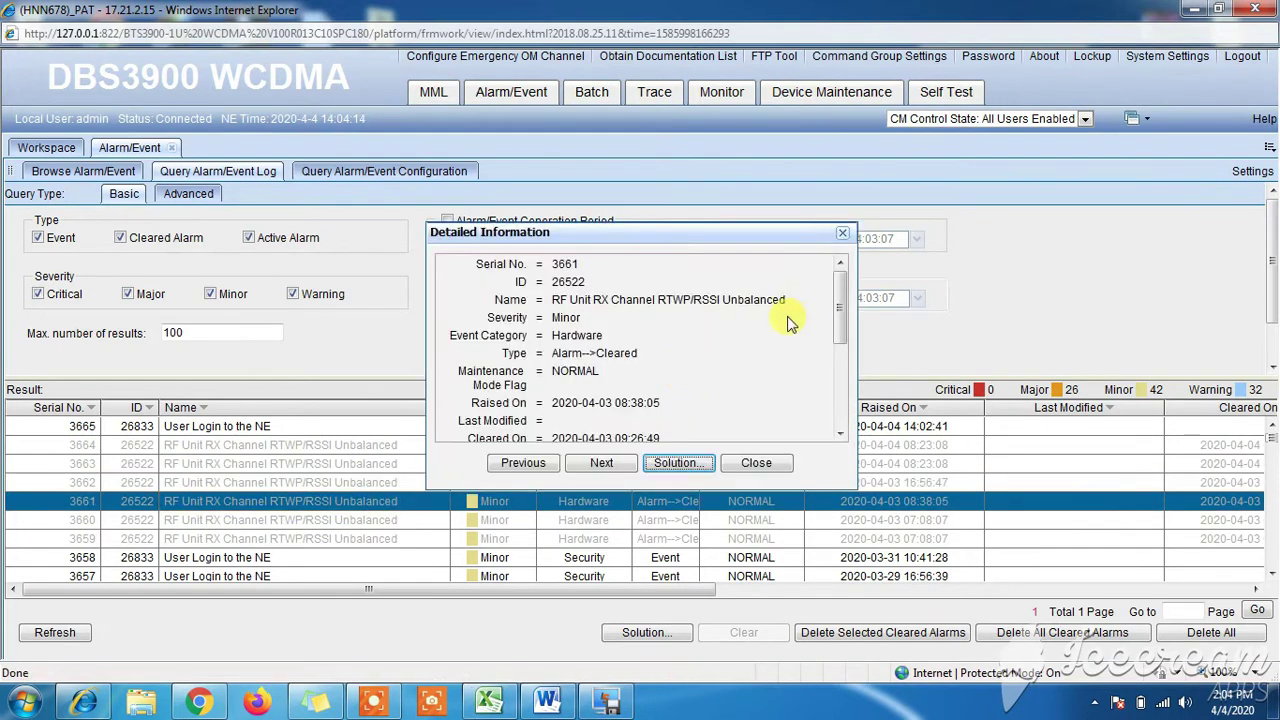
pyautogui.moveTo(839, 303); pyautogui.dragTo(840, 383)
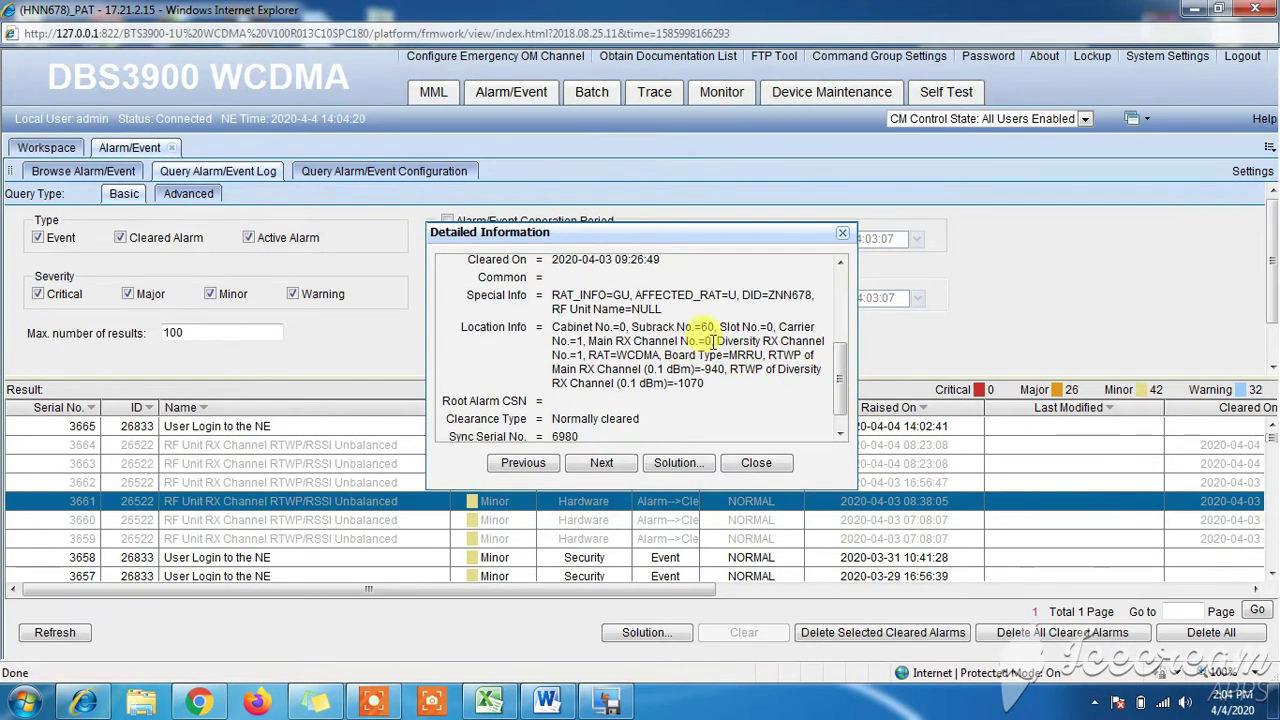
pyautogui.moveTo(710, 341); pyautogui.dragTo(625, 338)
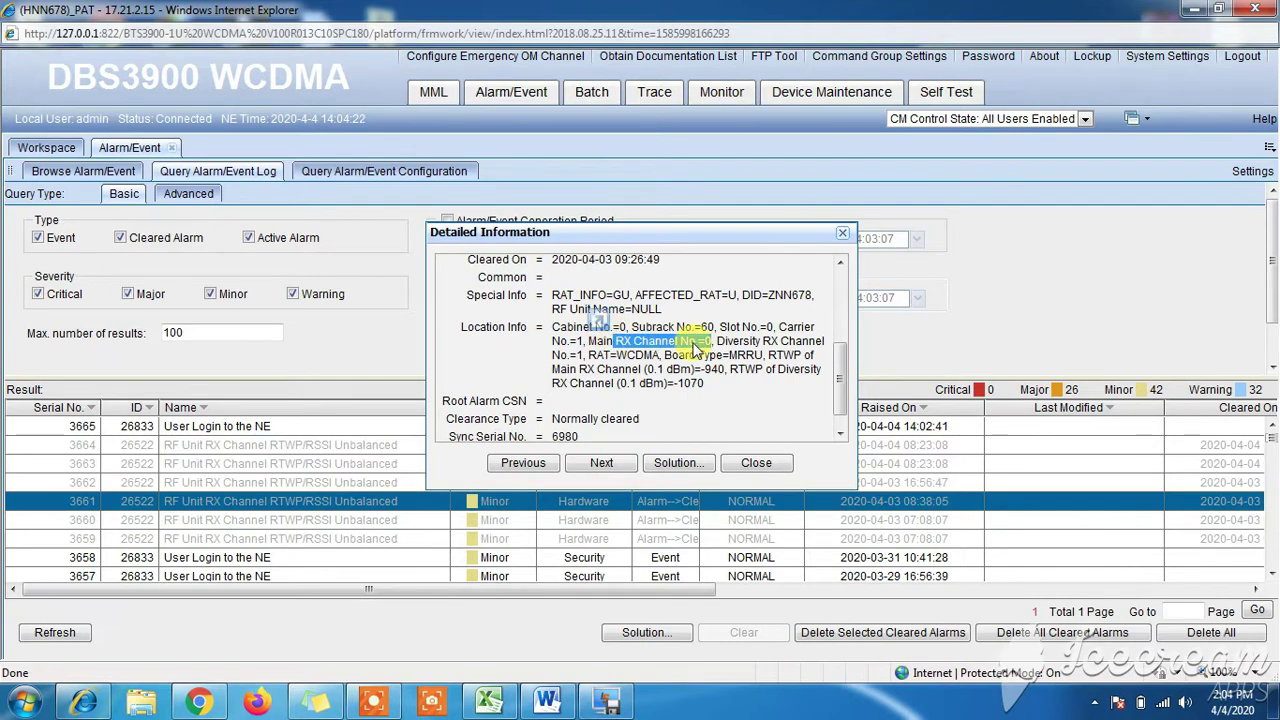
pyautogui.moveTo(714, 327); pyautogui.dragTo(584, 320)
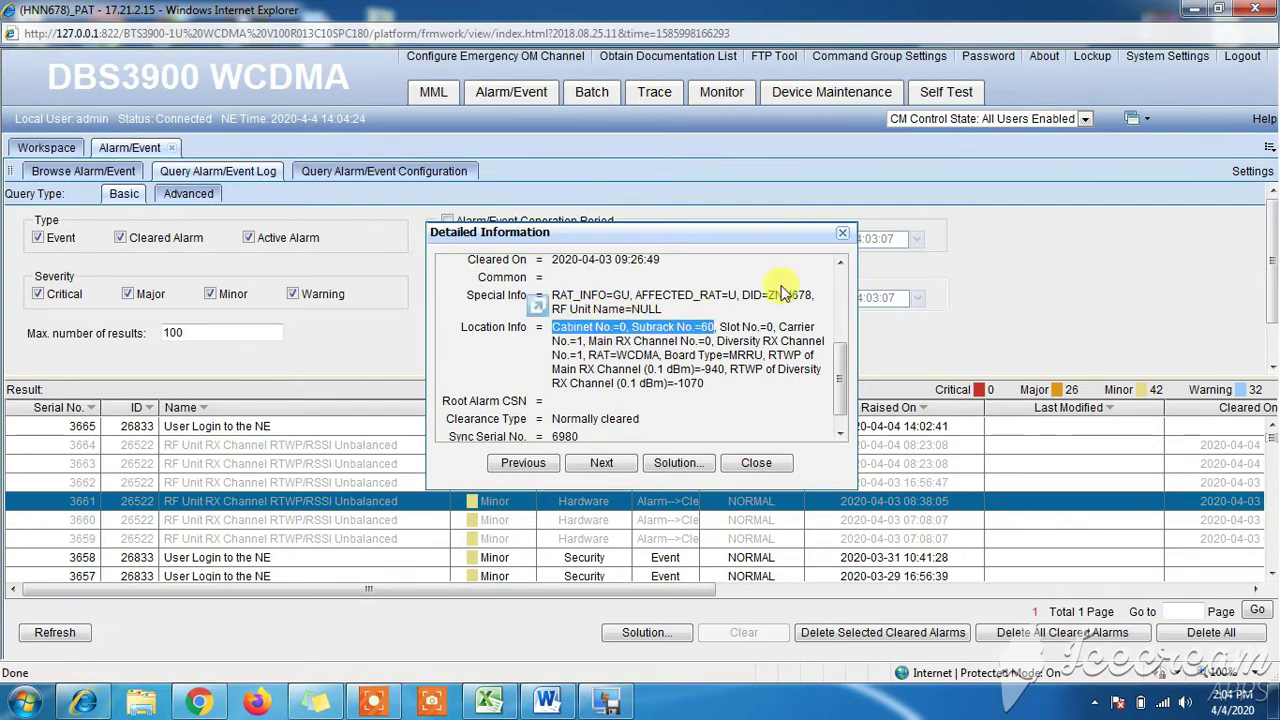
pyautogui.click(842, 233)
# - Start Board RTWP monitoring for cabinet 0, subrack 60, slot 0, with saving to file enabled
pyautogui.click(722, 93)
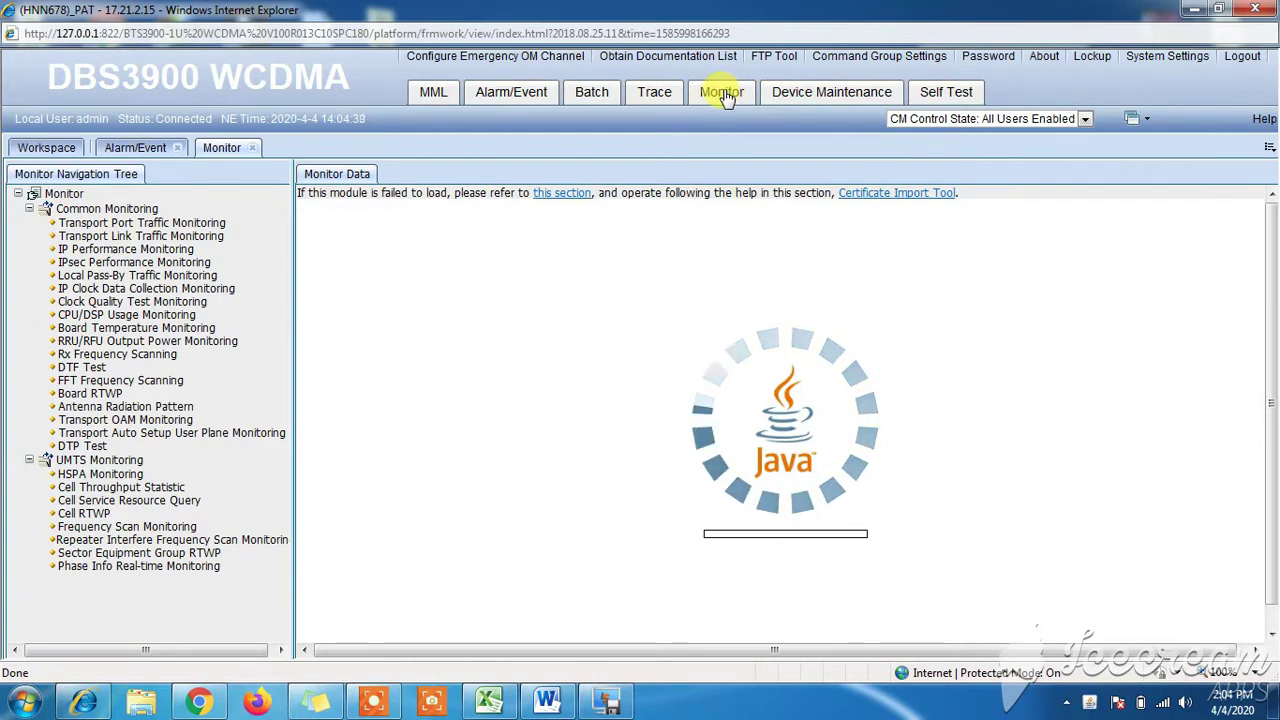
pyautogui.click(725, 94)
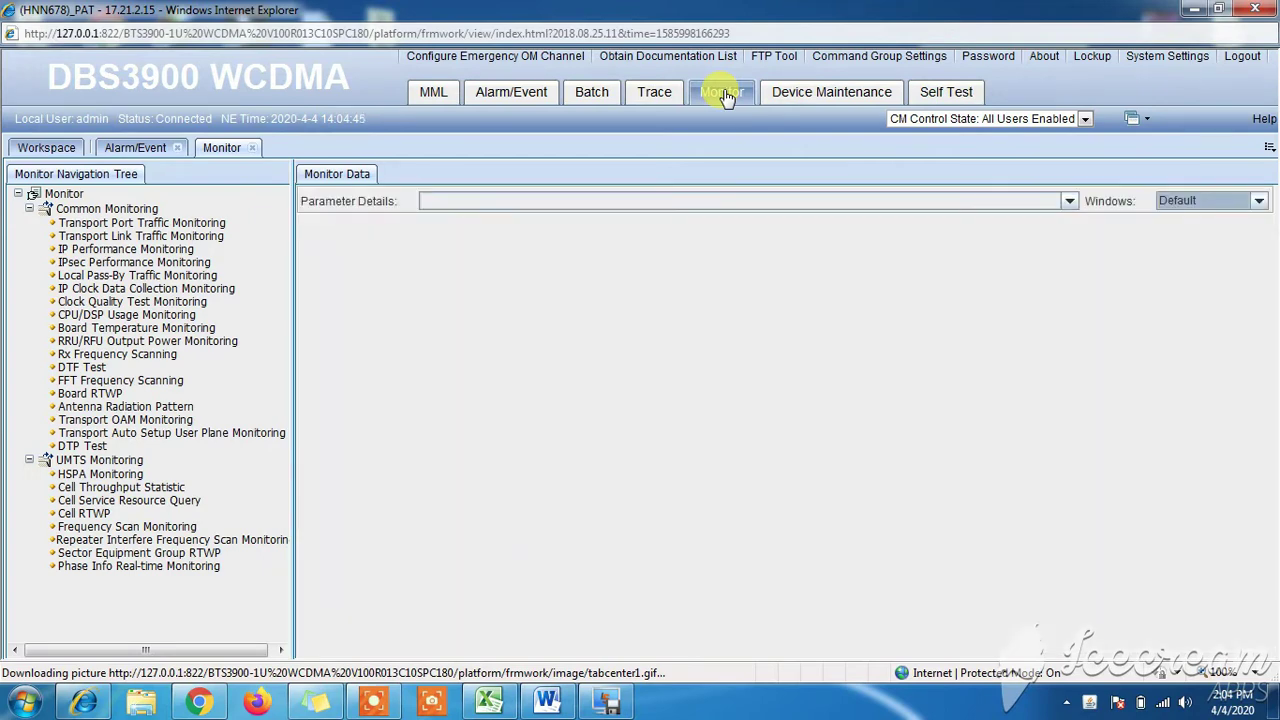
pyautogui.doubleClick(108, 393)
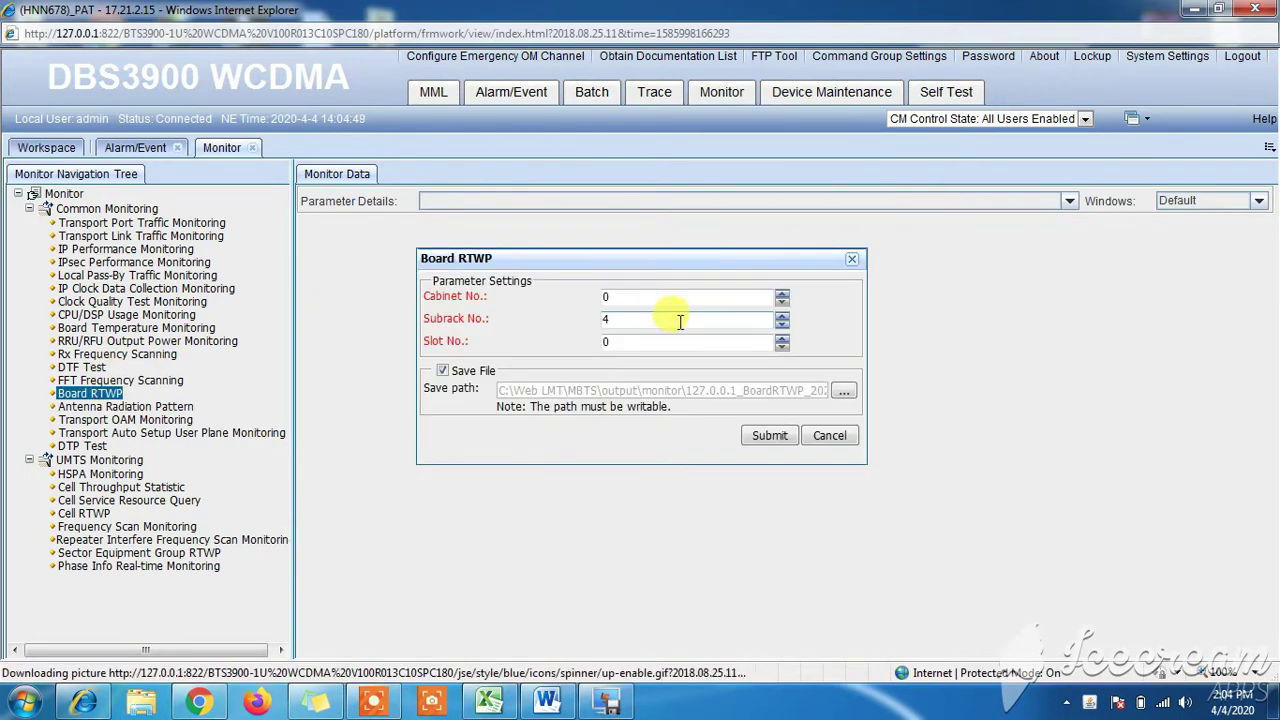
pyautogui.click(628, 321)
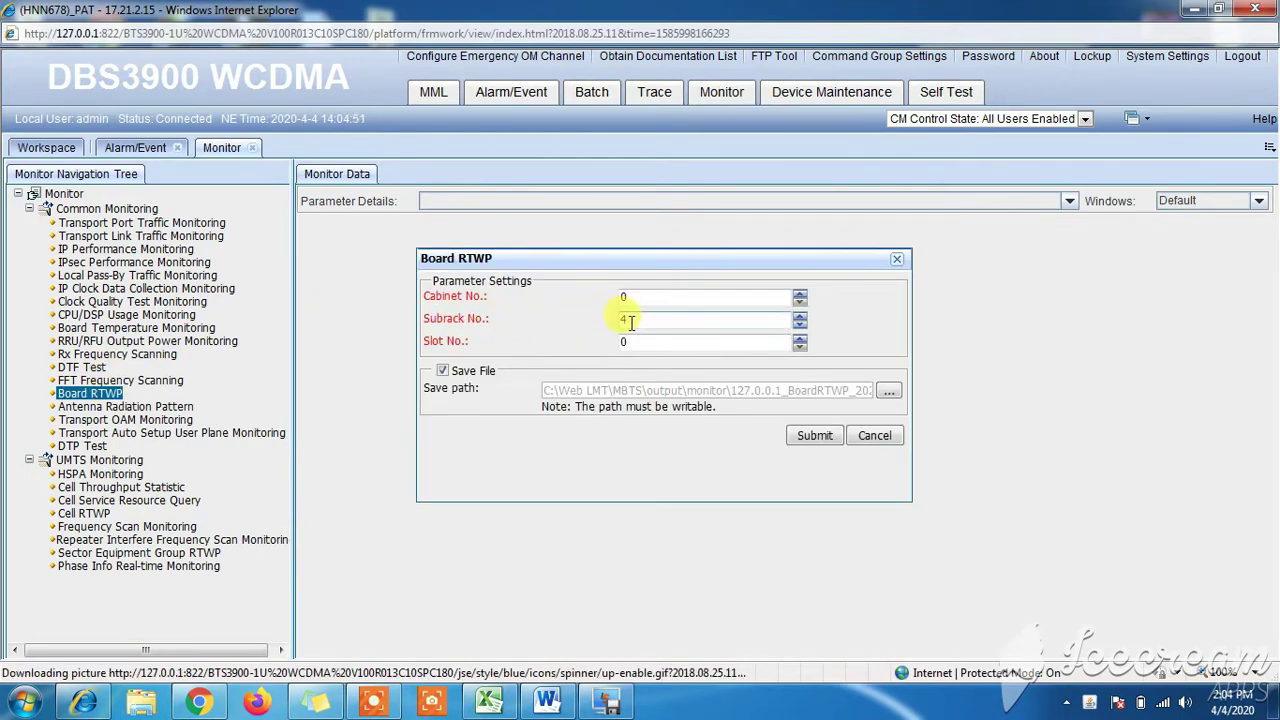
pyautogui.press('BackSpace')
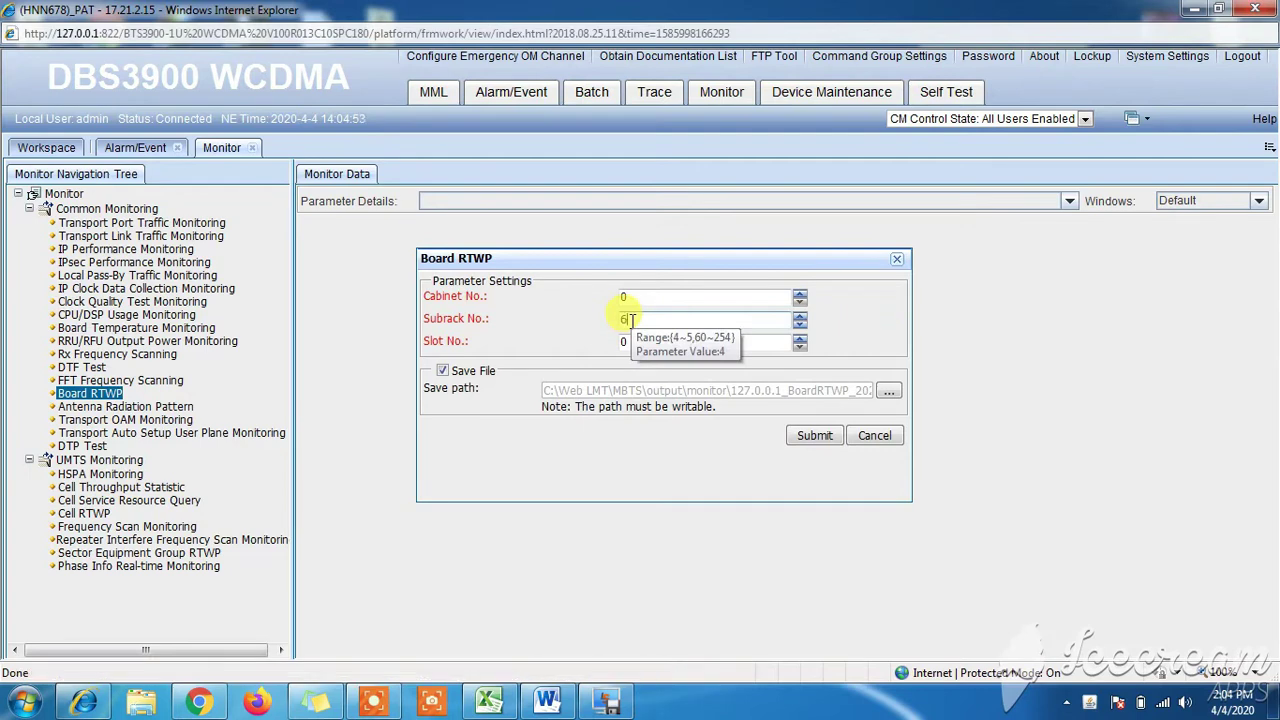
pyautogui.write('60')
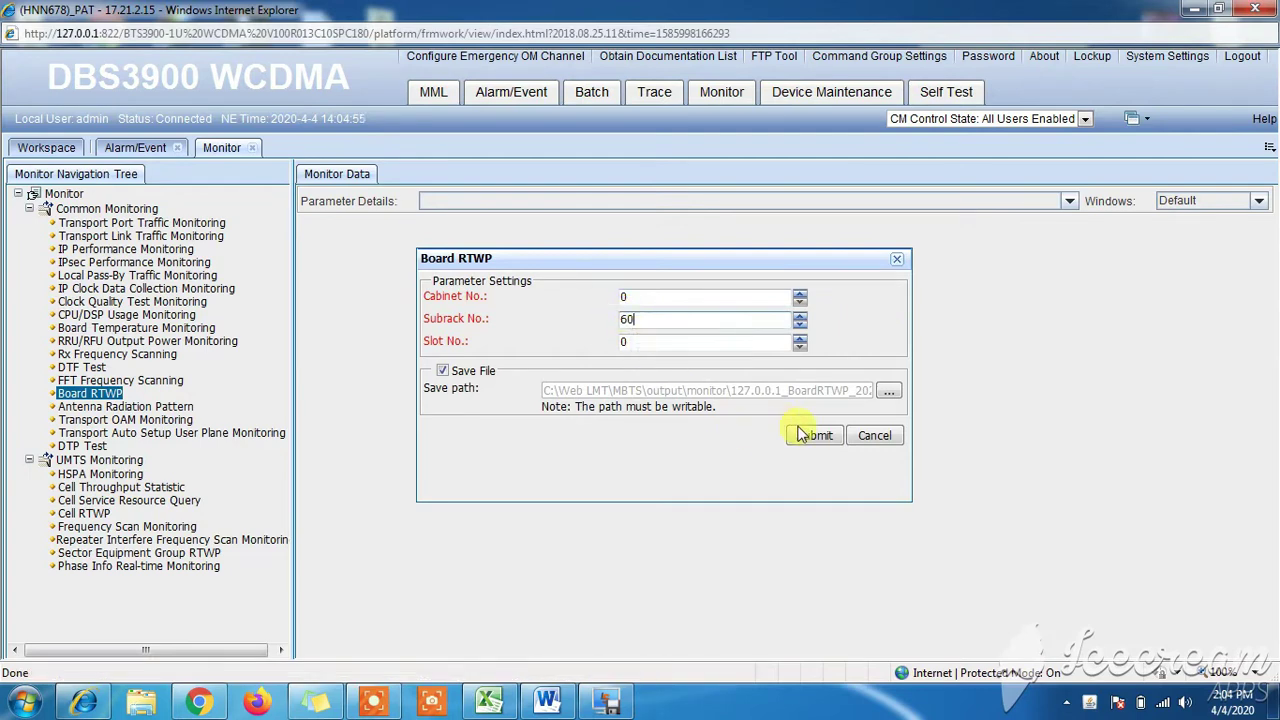
pyautogui.click(814, 435)
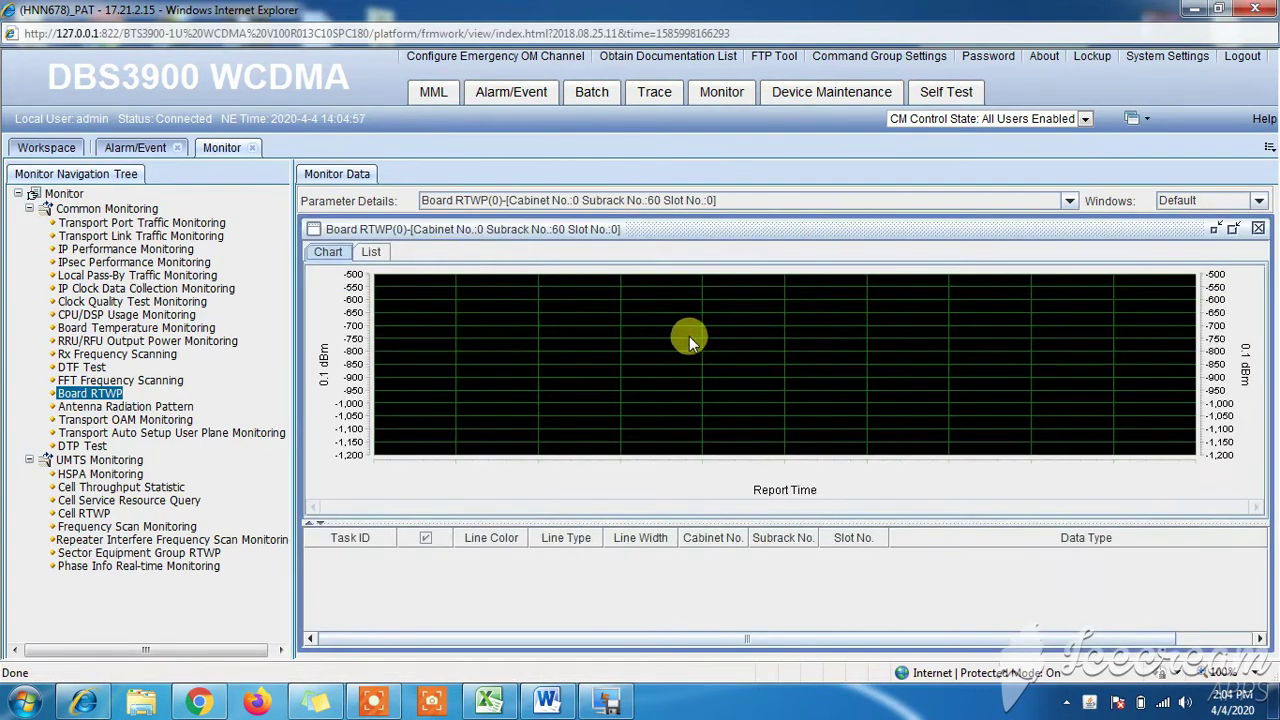
# - Switch the Board RTWP chart to the bar display mode and compare its readings with the list view
pyautogui.rightClick(688, 337)
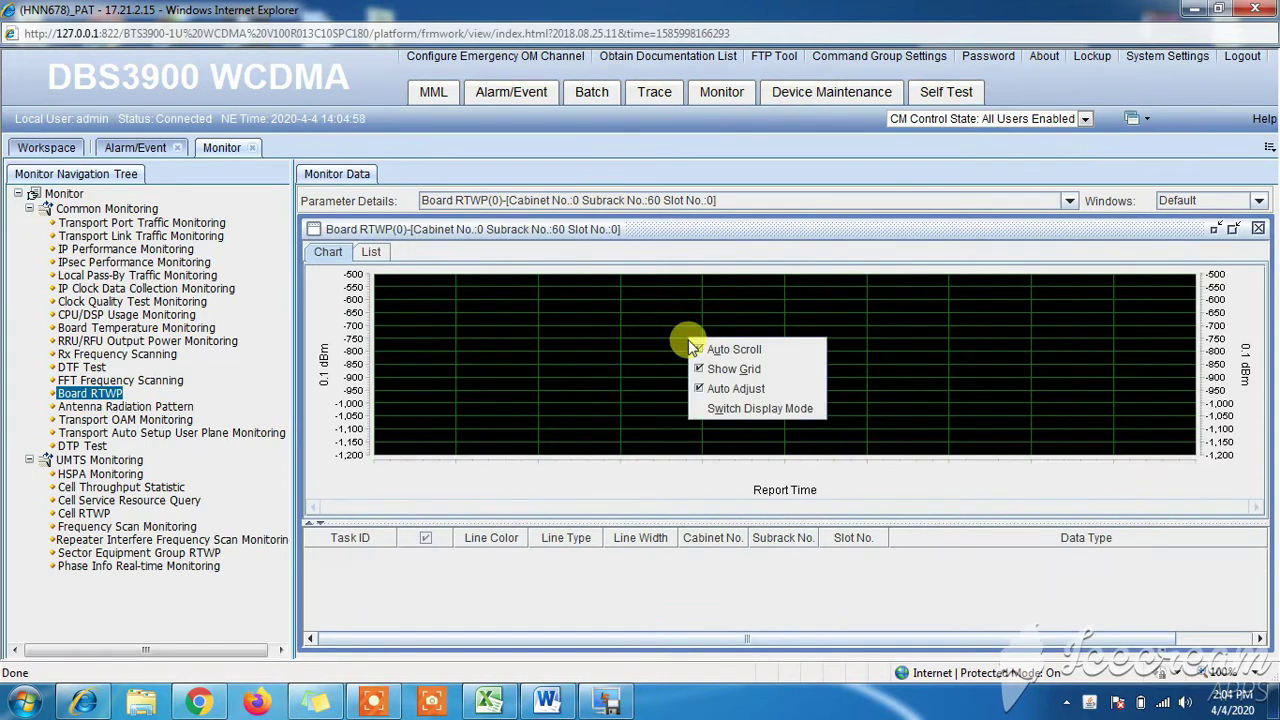
pyautogui.click(712, 417)
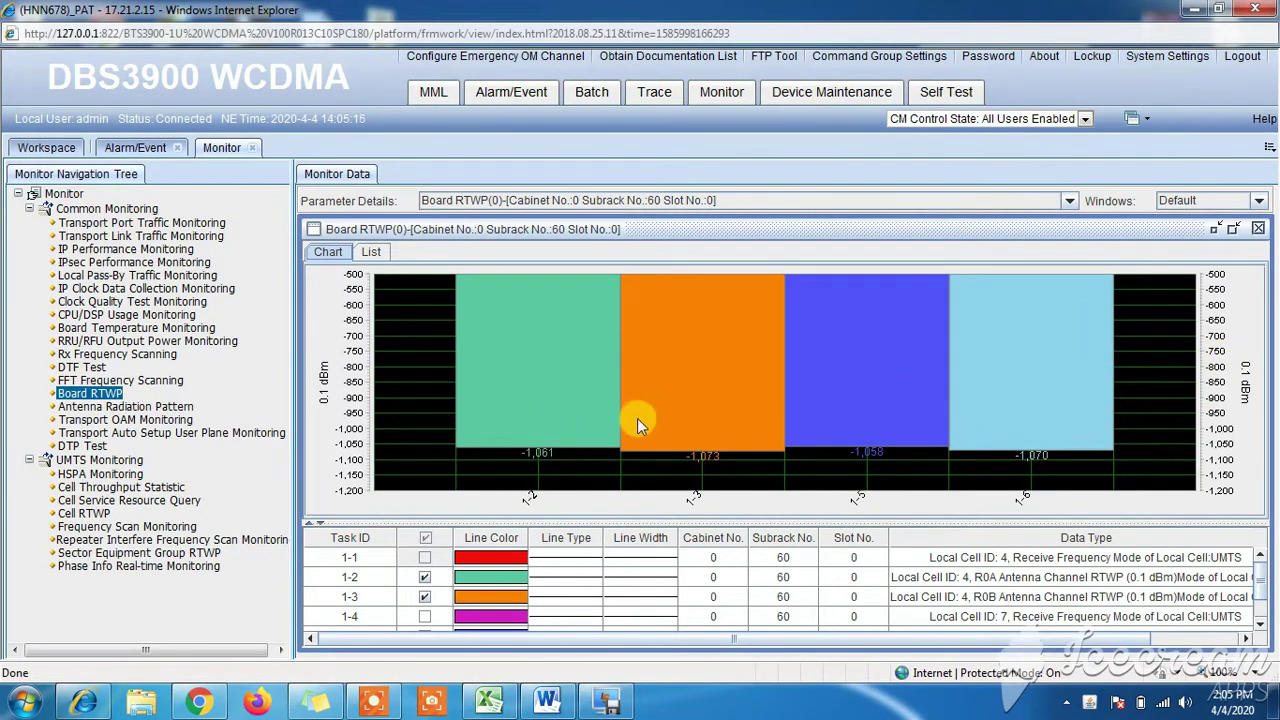
pyautogui.moveTo(575, 414)
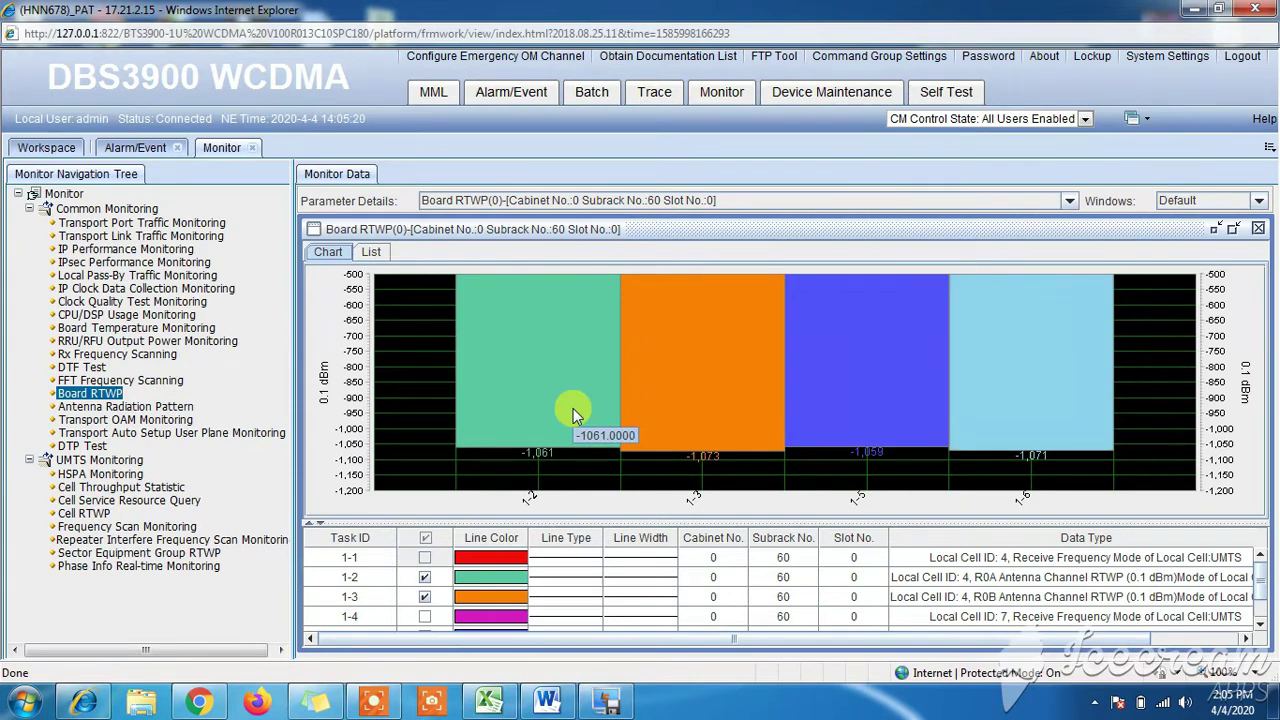
pyautogui.click(372, 253)
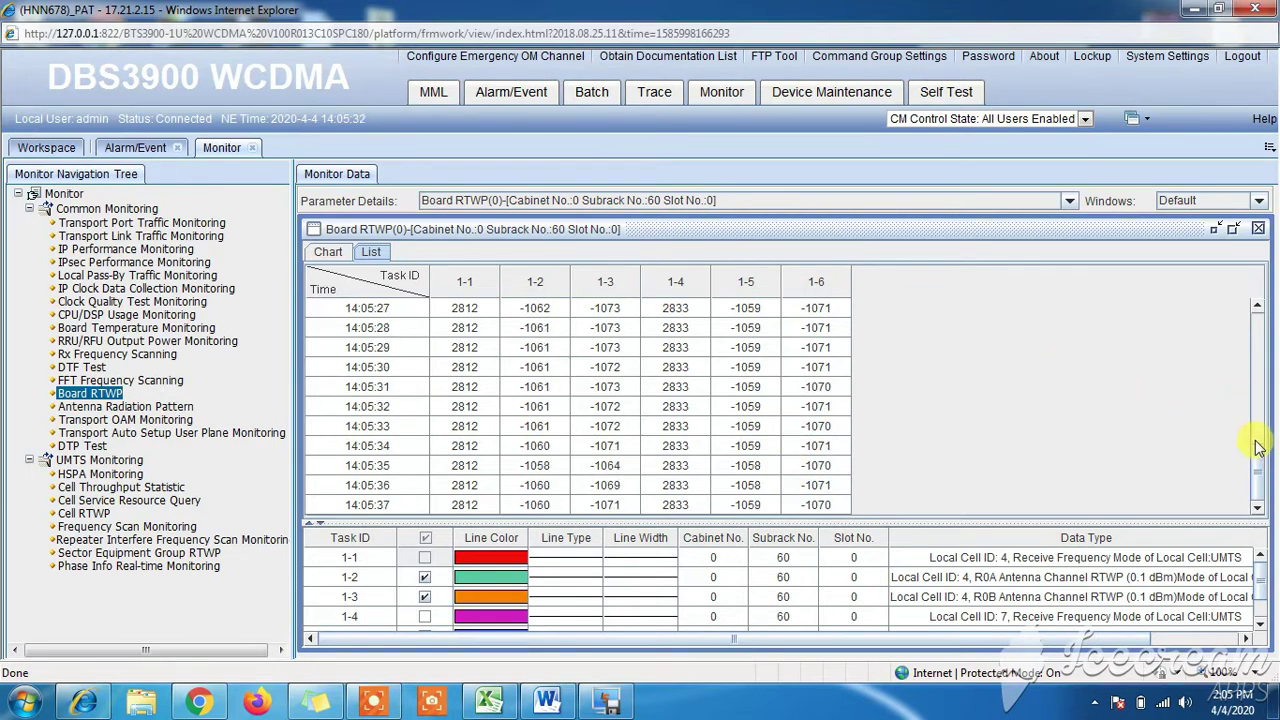
pyautogui.click(328, 251)
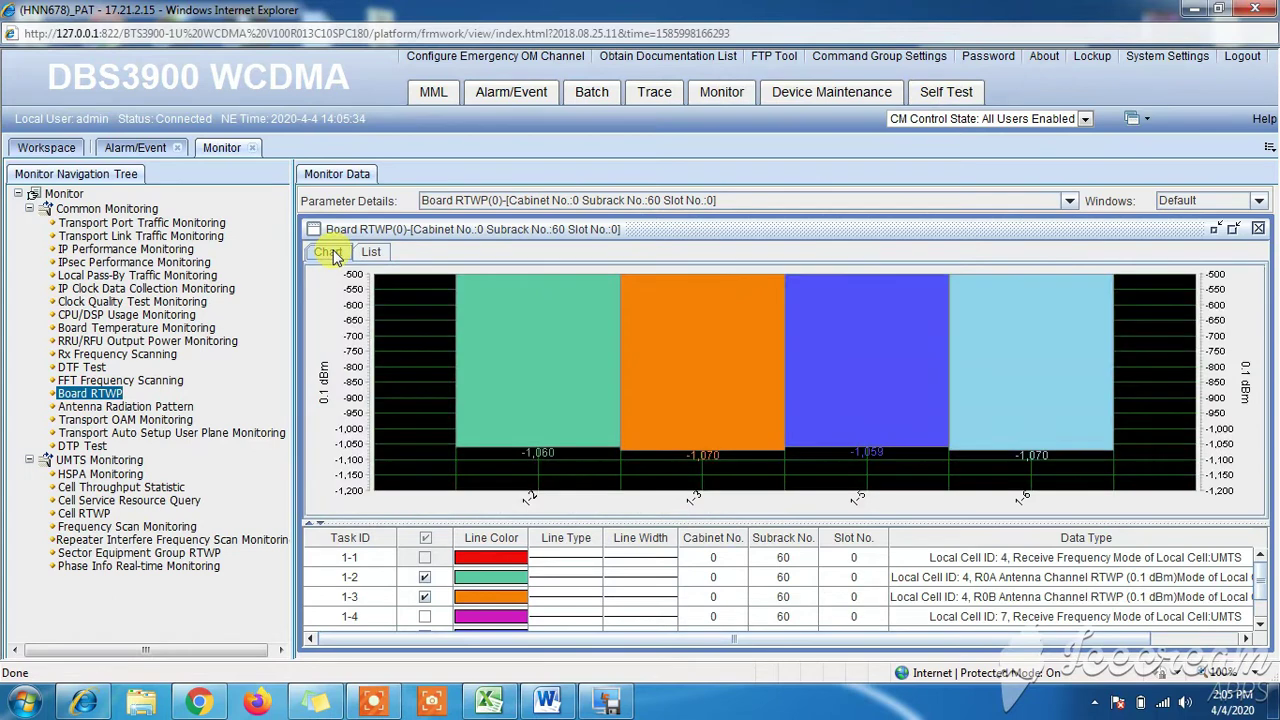
# - Switch the Board RTWP chart for subrack 60 back to the line display mode
pyautogui.rightClick(545, 336)
pyautogui.click(603, 412)
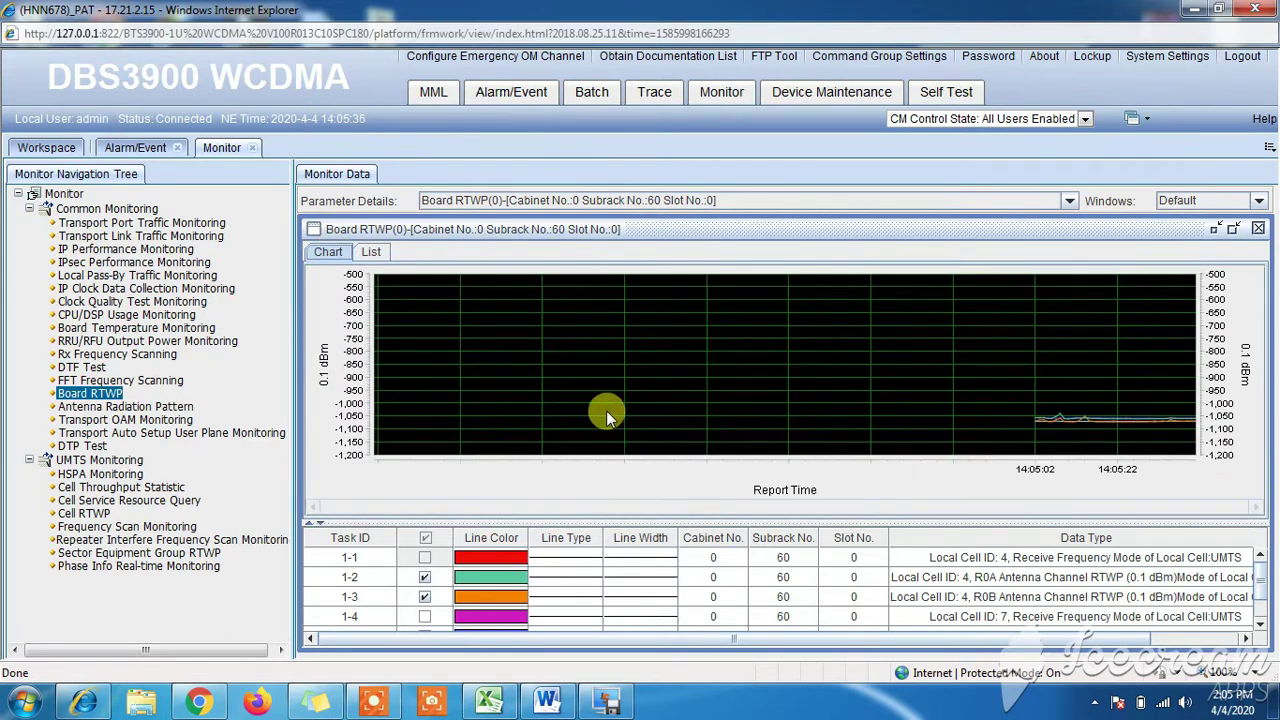
pyautogui.click(406, 569)
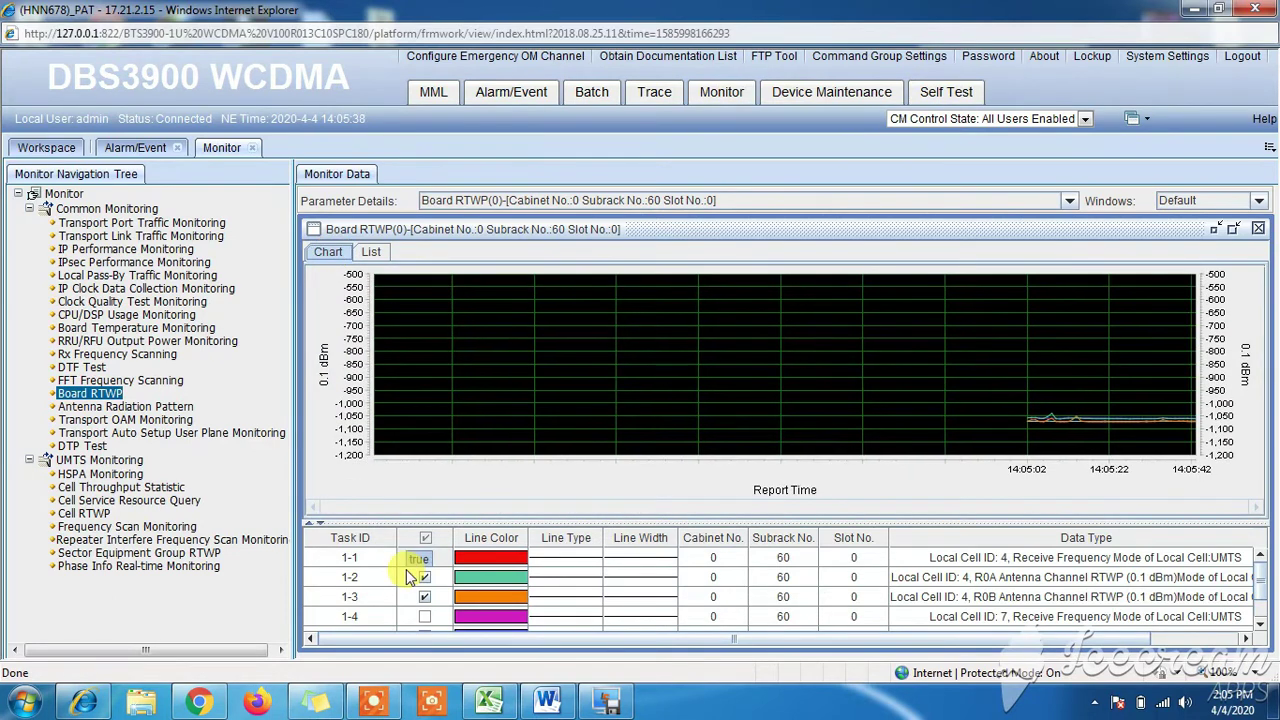
pyautogui.click(406, 569)
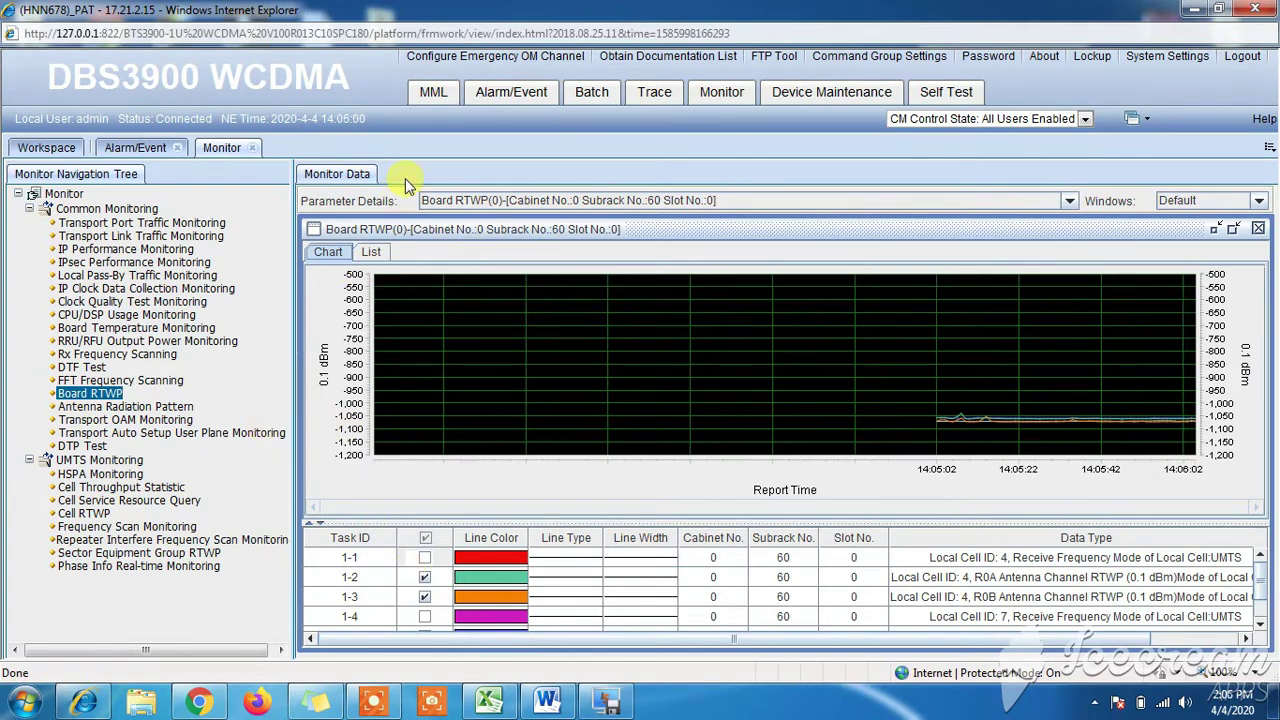
# - Run the MML command LST RXBRANCH and review the RX channel configuration rows for subrack 60
pyautogui.click(430, 92)
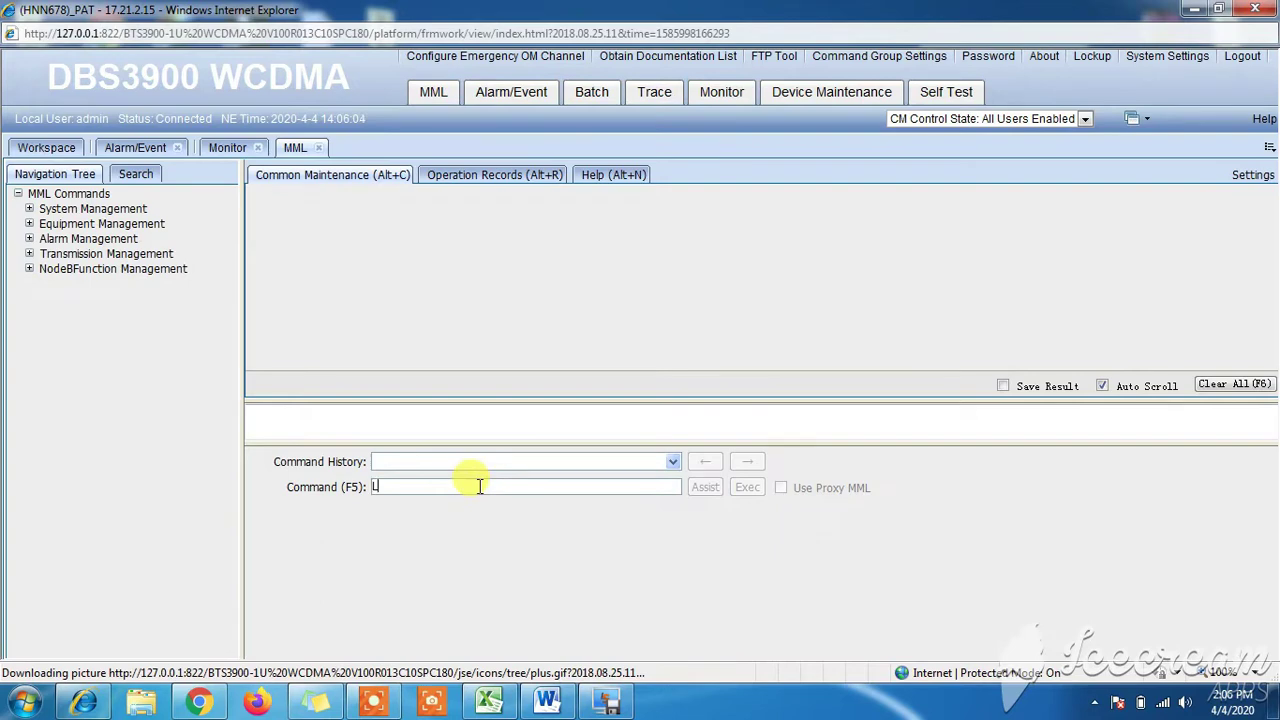
pyautogui.write('LST RX')
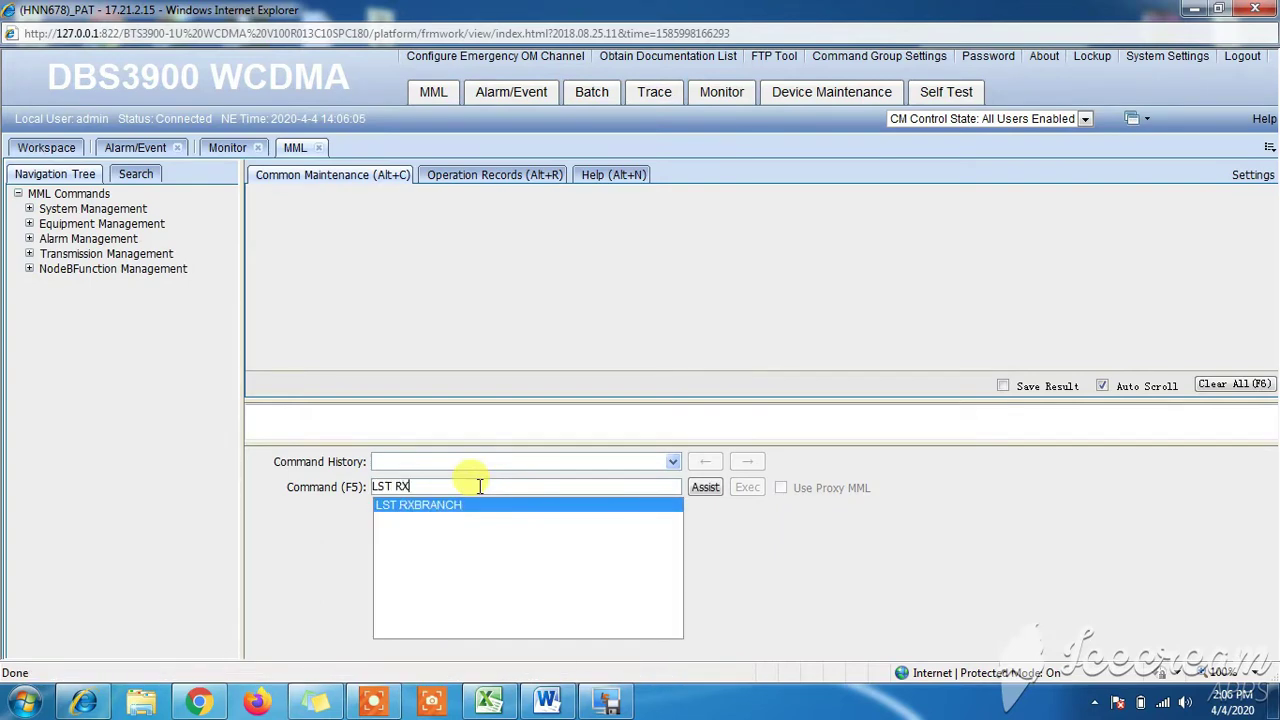
pyautogui.click(480, 505)
pyautogui.click(705, 488)
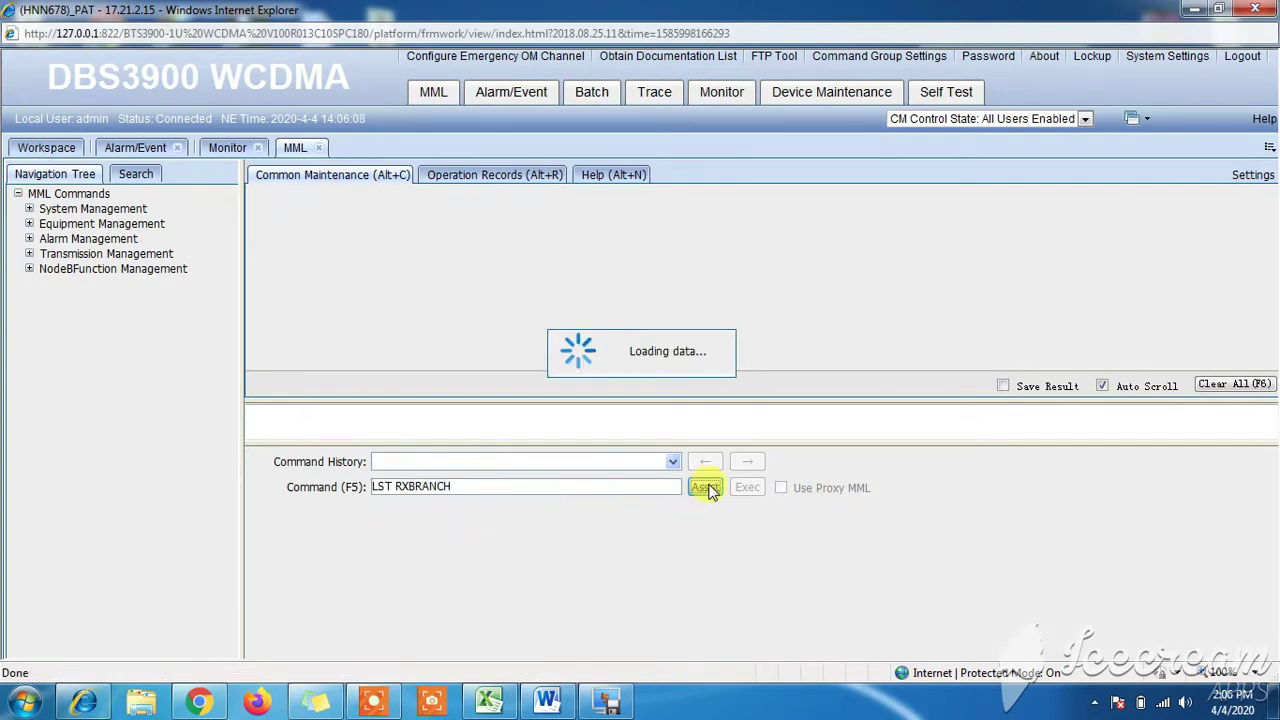
pyautogui.click(760, 488)
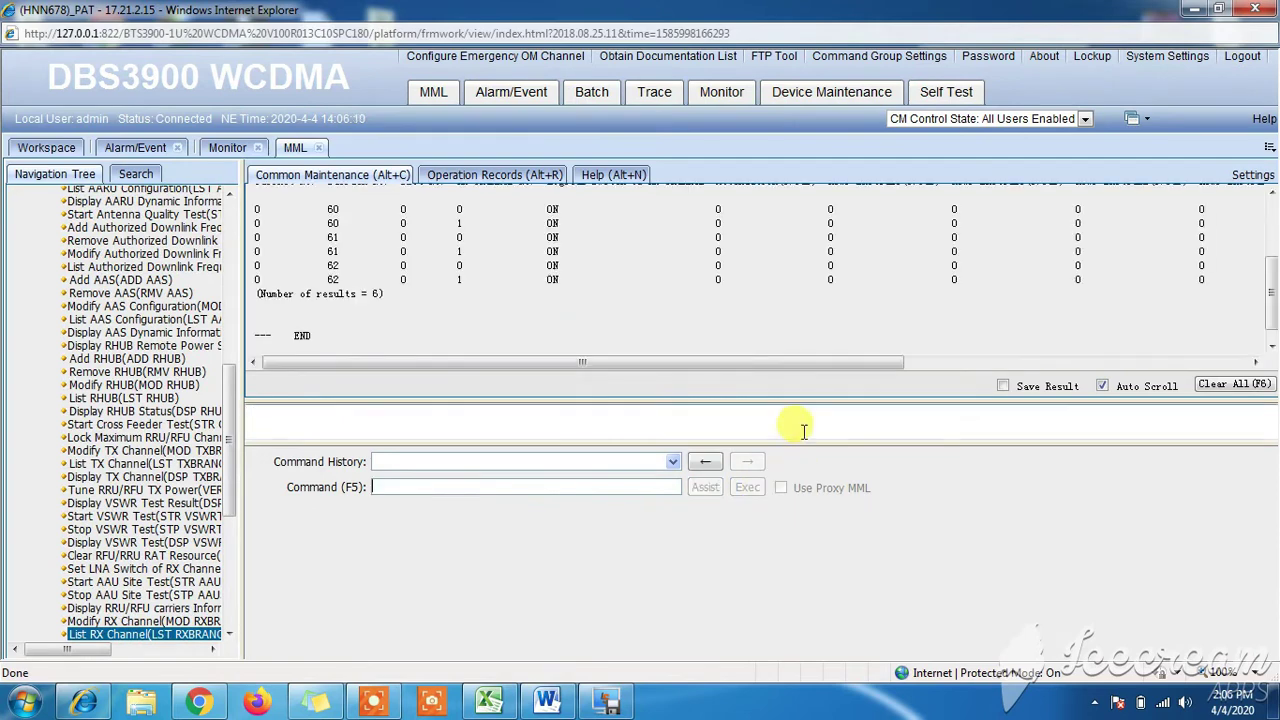
pyautogui.moveTo(798, 407); pyautogui.dragTo(795, 470)
pyautogui.moveTo(324, 271); pyautogui.dragTo(1245, 292)
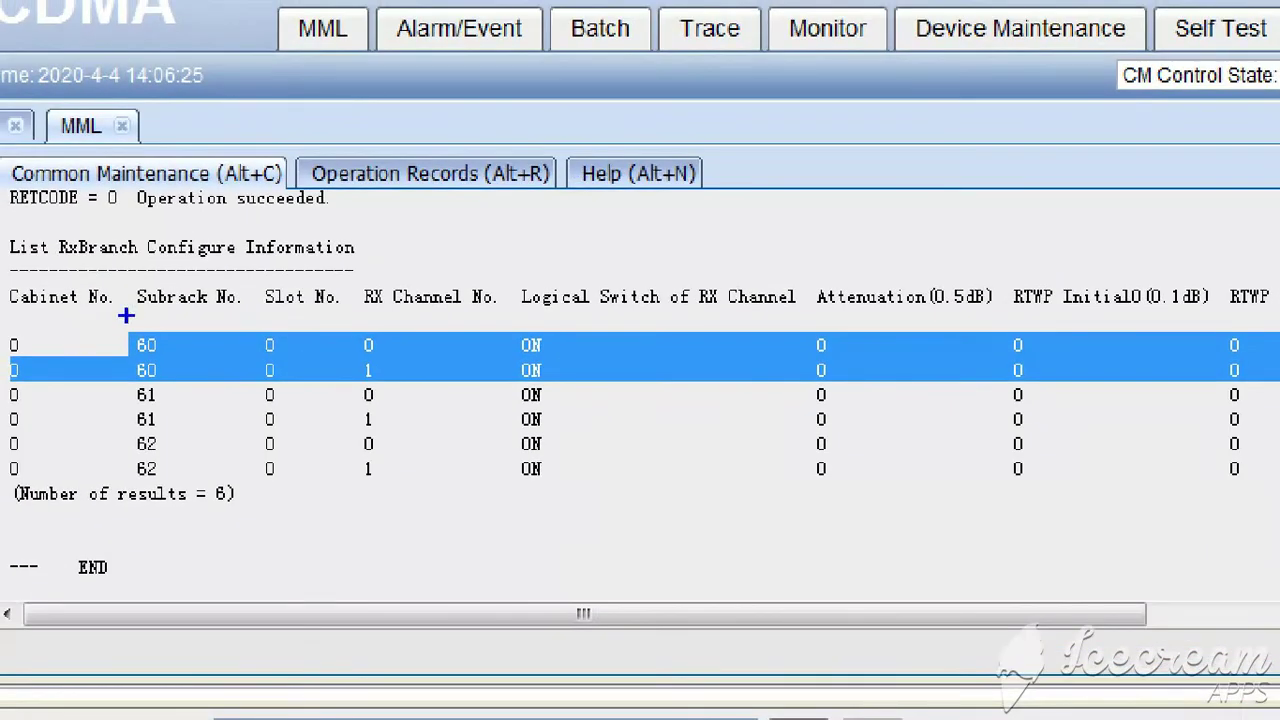
pyautogui.moveTo(126, 316)
pyautogui.mouseDown()
pyautogui.moveTo(130, 348)
pyautogui.moveTo(183, 416)
pyautogui.moveTo(908, 383)
pyautogui.mouseUp()
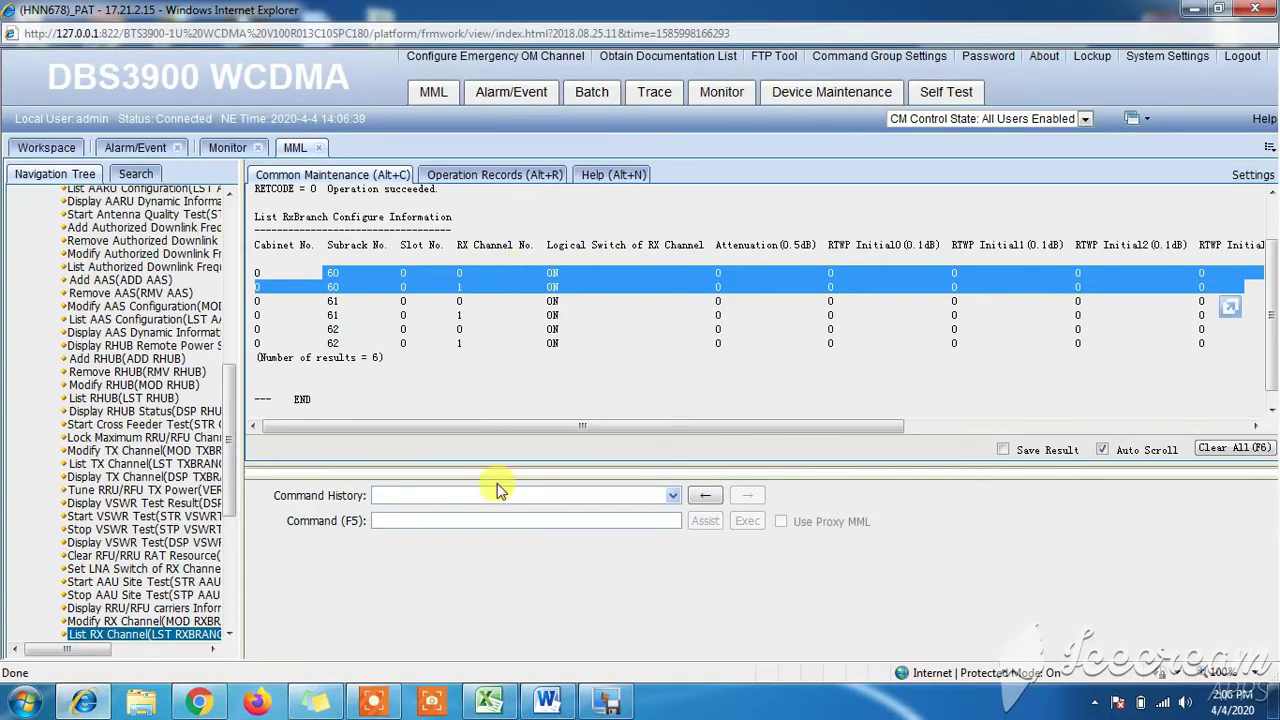
# - Run the MML command DSP VSWR for all cabinets and check the VSWR of both TX channels on subrack 60
pyautogui.click(492, 520)
pyautogui.write('DSP VSW')
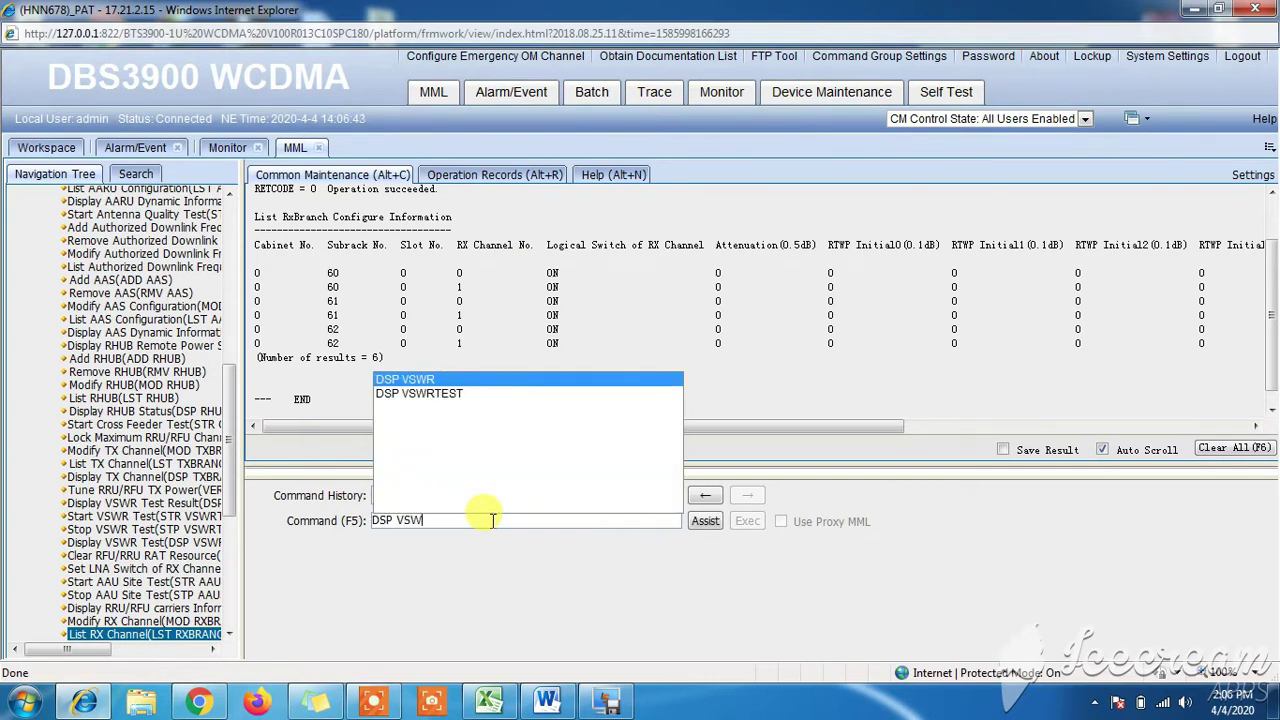
pyautogui.click(565, 381)
pyautogui.click(705, 521)
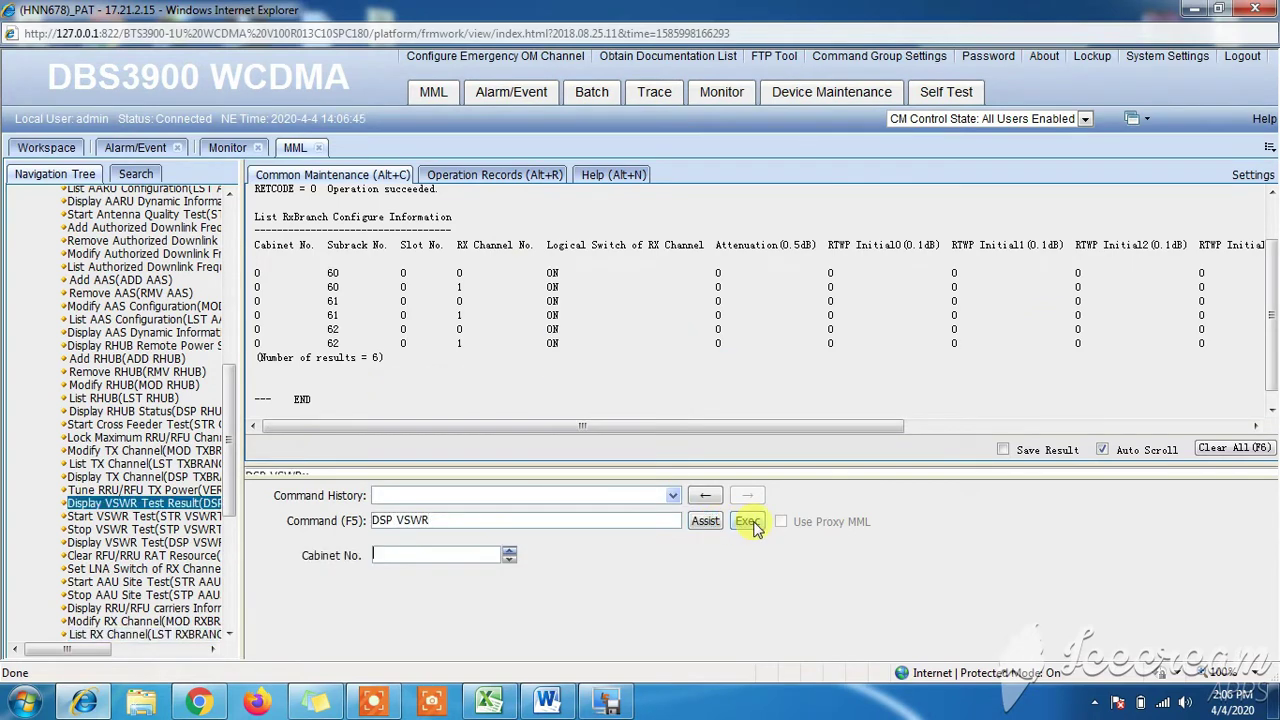
pyautogui.click(749, 522)
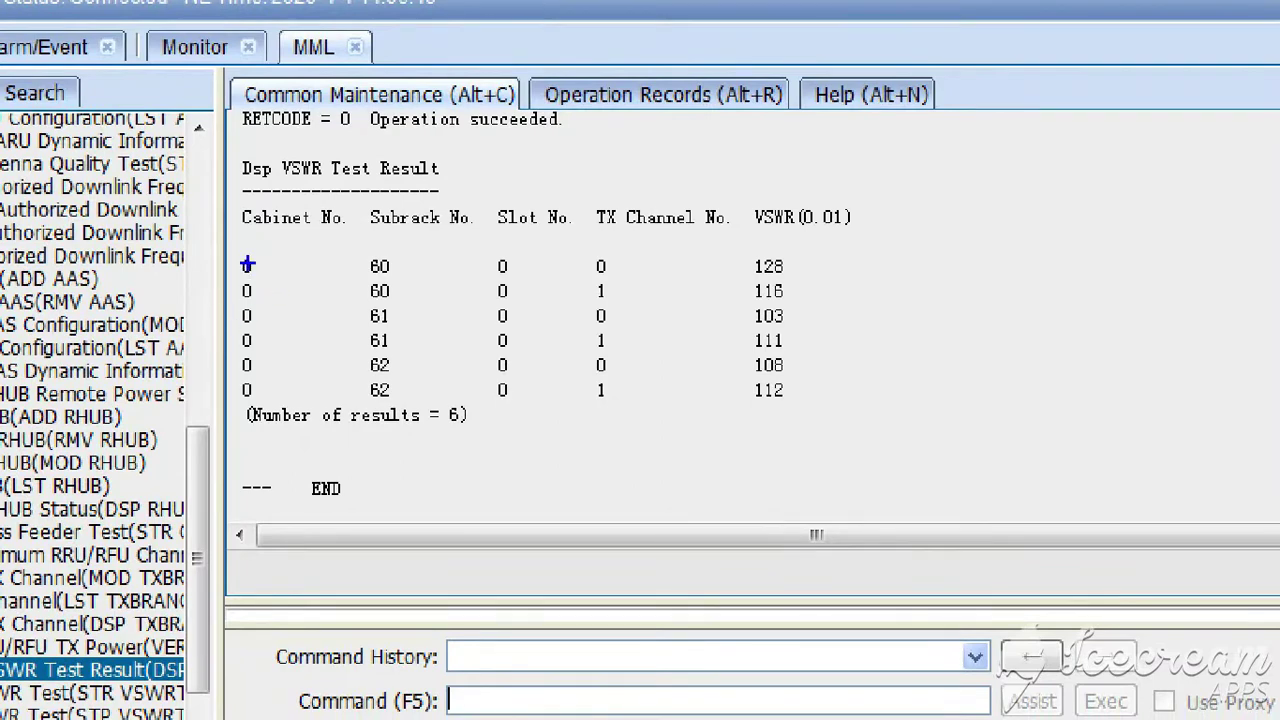
pyautogui.moveTo(234, 259)
pyautogui.mouseDown()
pyautogui.moveTo(250, 295)
pyautogui.moveTo(836, 306)
pyautogui.moveTo(836, 290)
pyautogui.moveTo(836, 310)
pyautogui.mouseUp()
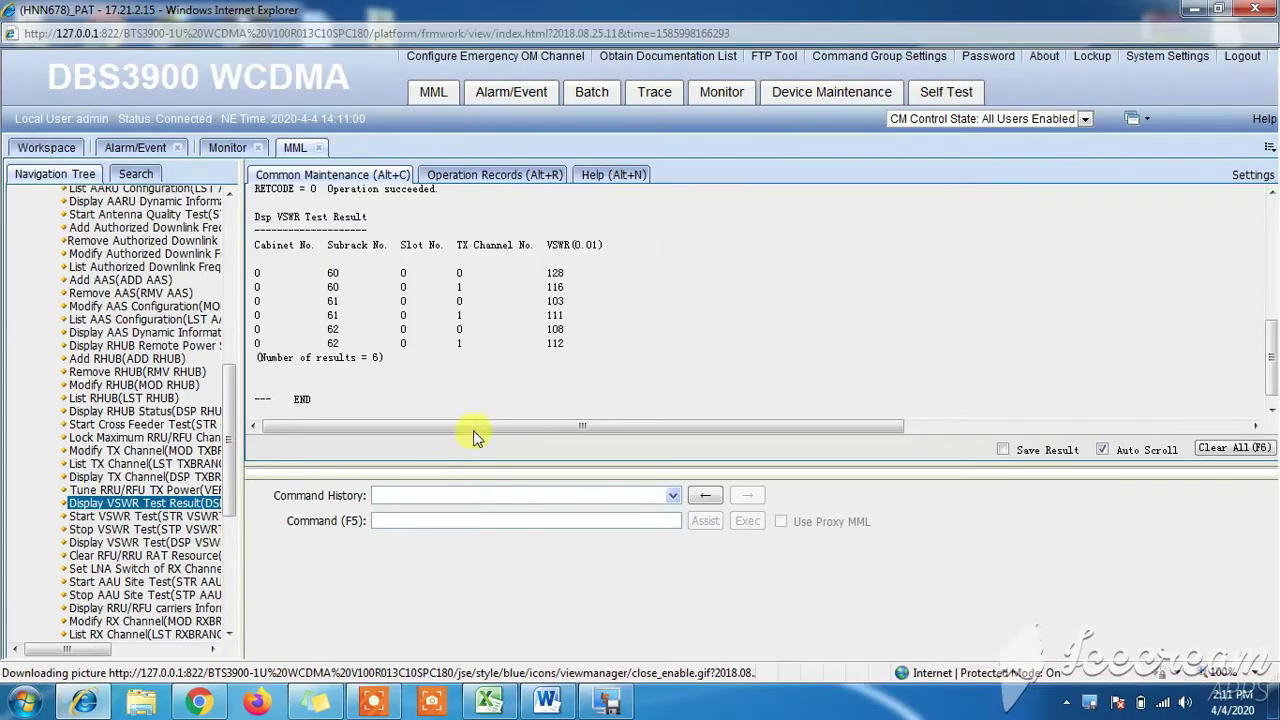
# - Rerun DSP VSWR and compare the new subrack 60 readings with the previous result
pyautogui.click(513, 521)
pyautogui.write('DSP VSW')
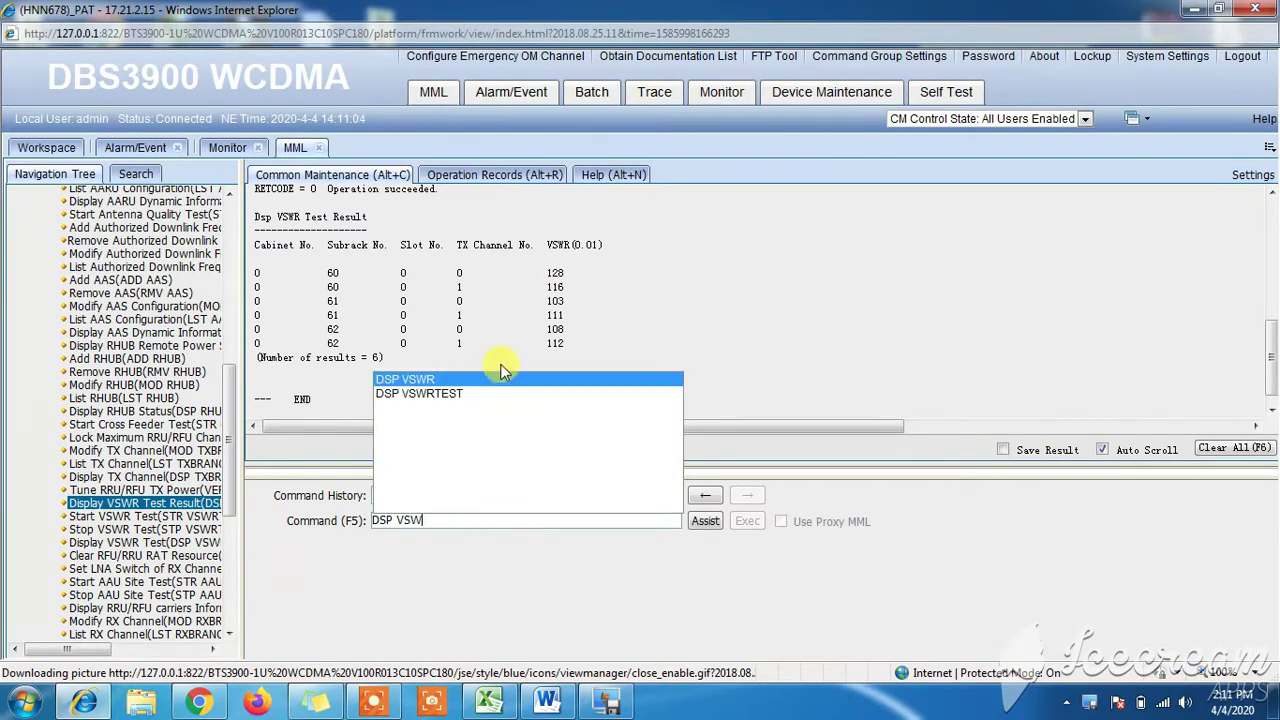
pyautogui.click(505, 379)
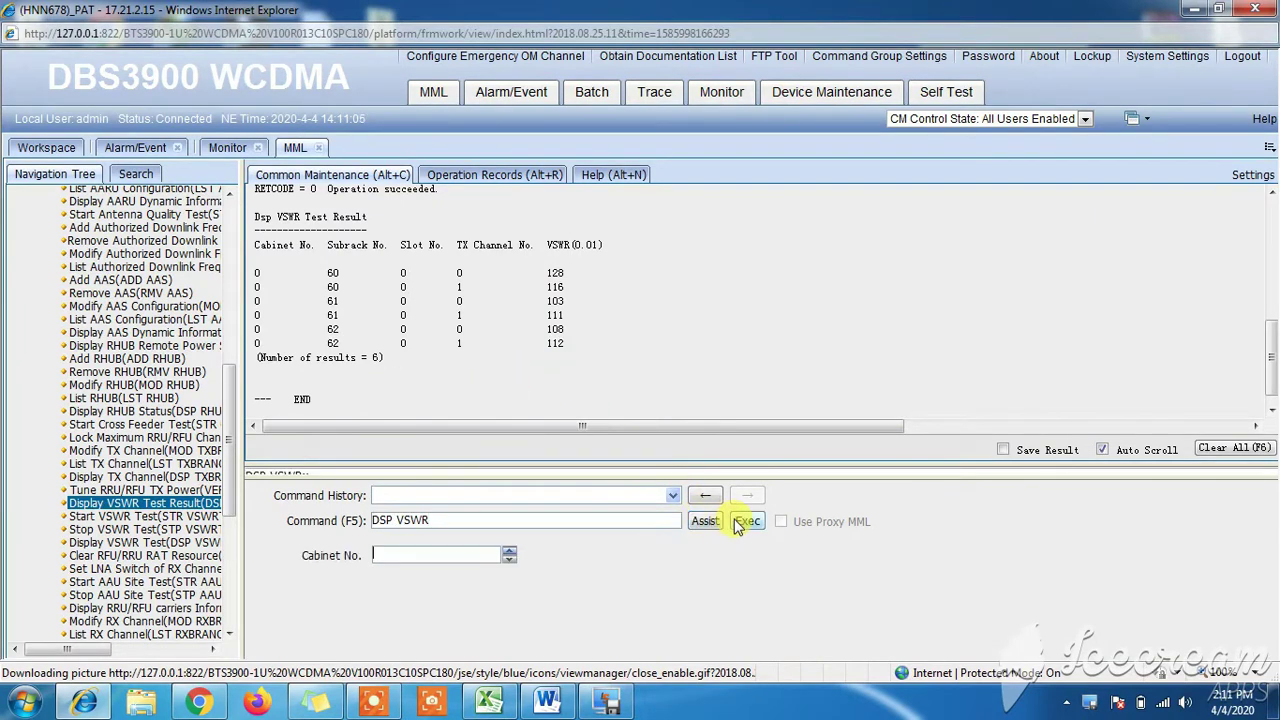
pyautogui.click(741, 519)
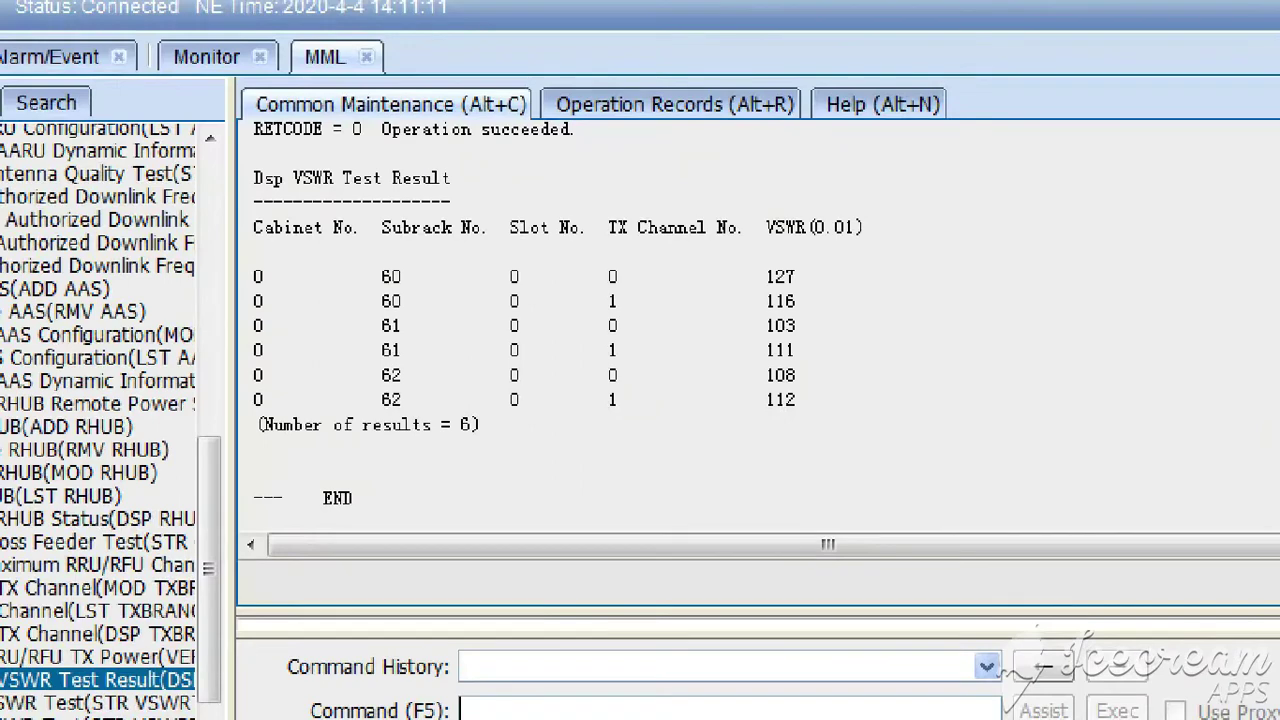
pyautogui.moveTo(250, 265); pyautogui.dragTo(880, 320)
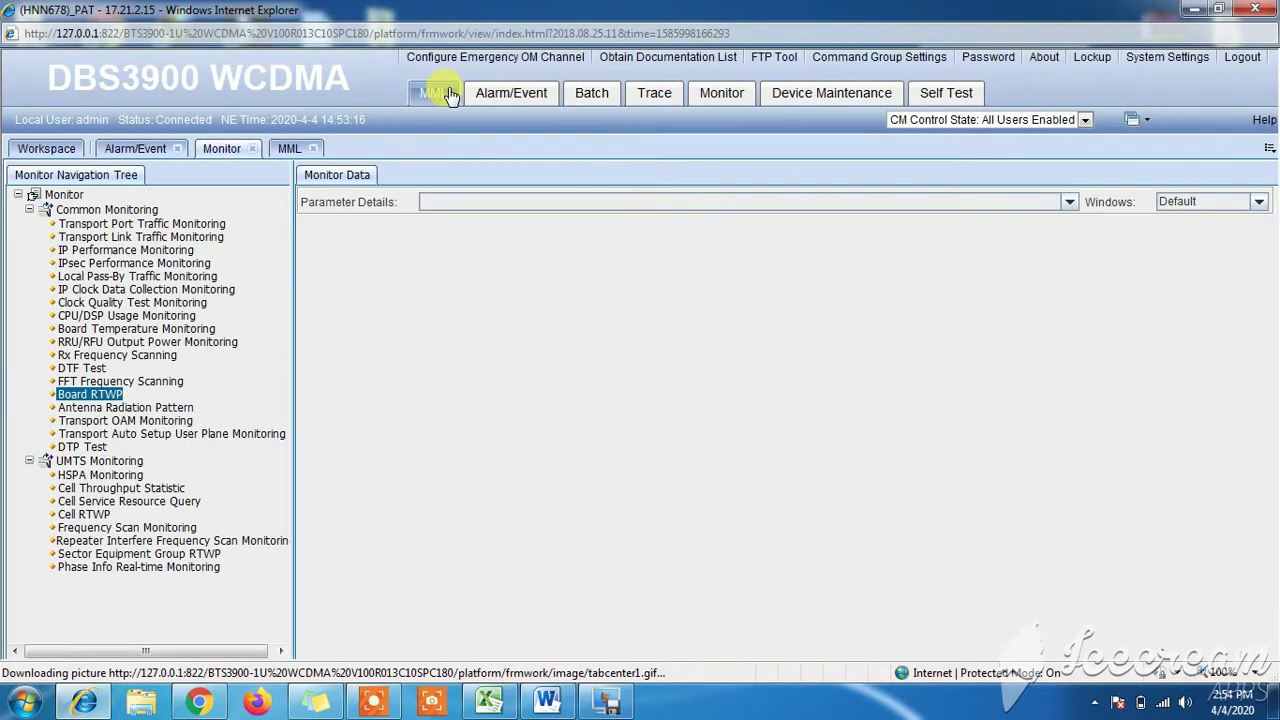
# - Return to the MML console, query DSP VSWR once more, and recheck both TX channels on subrack 60
pyautogui.click(448, 93)
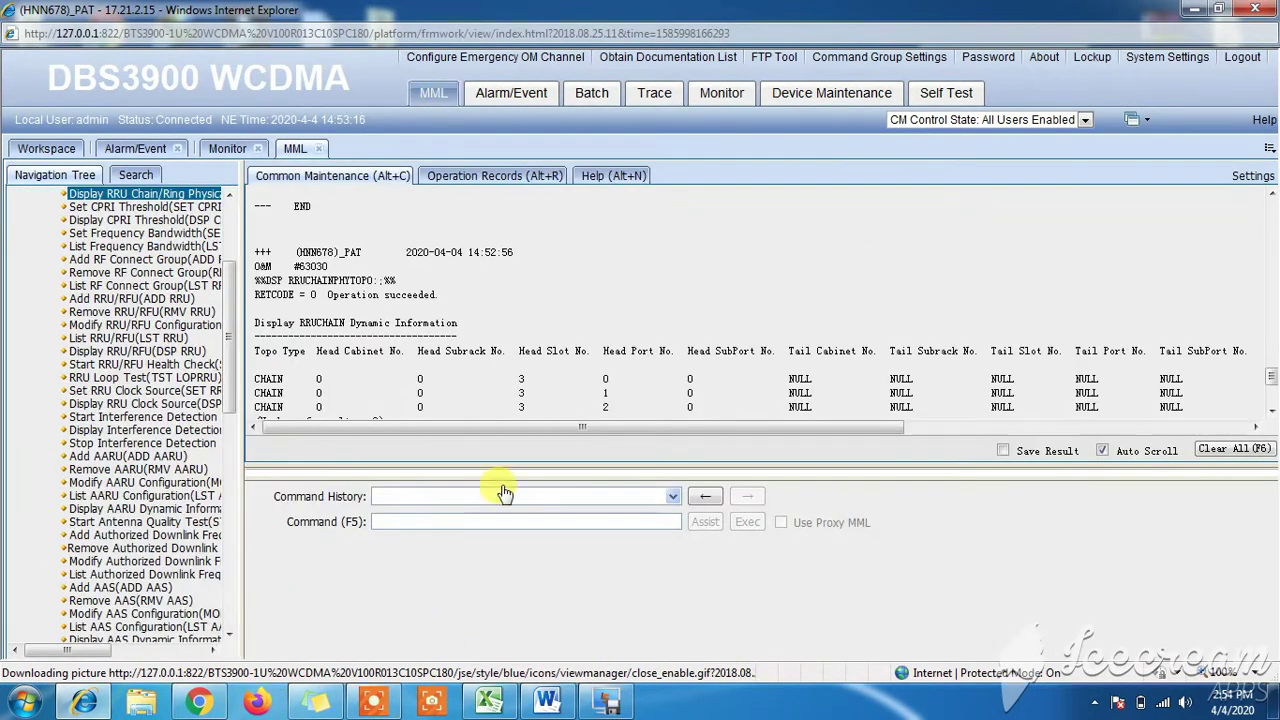
pyautogui.click(629, 521)
pyautogui.write('DSP ')
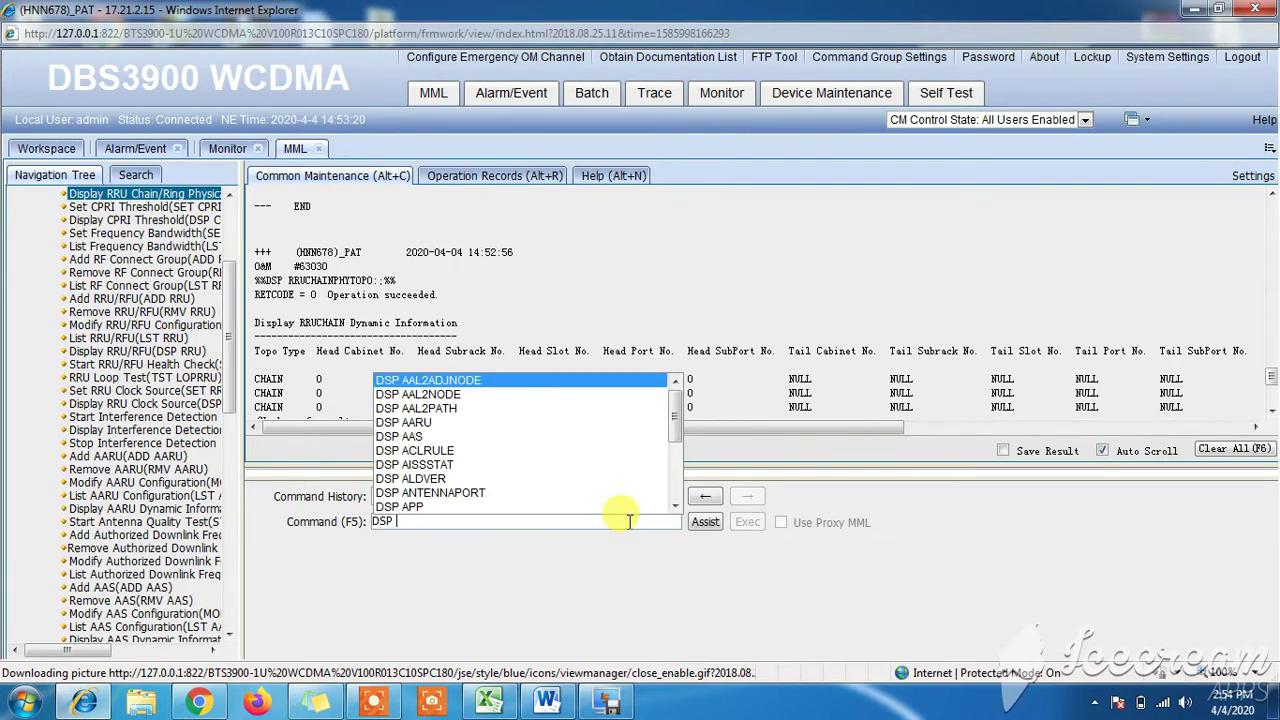
pyautogui.write('V')
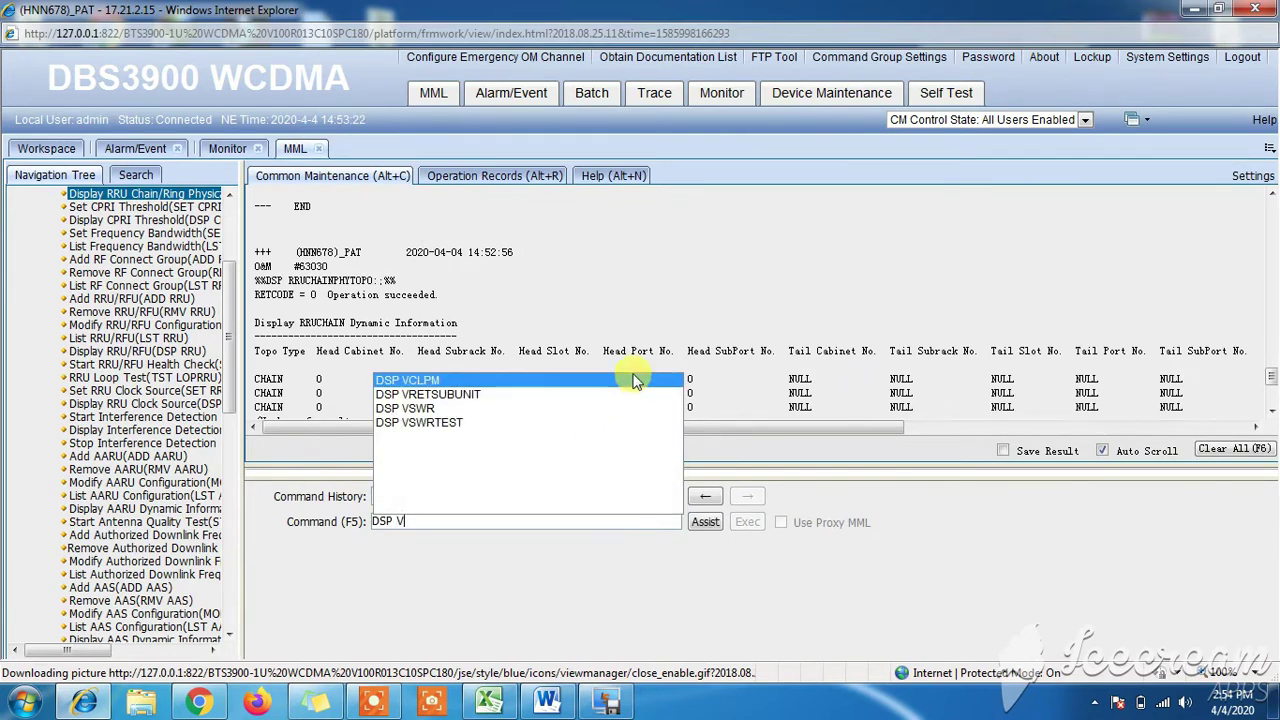
pyautogui.click(418, 408)
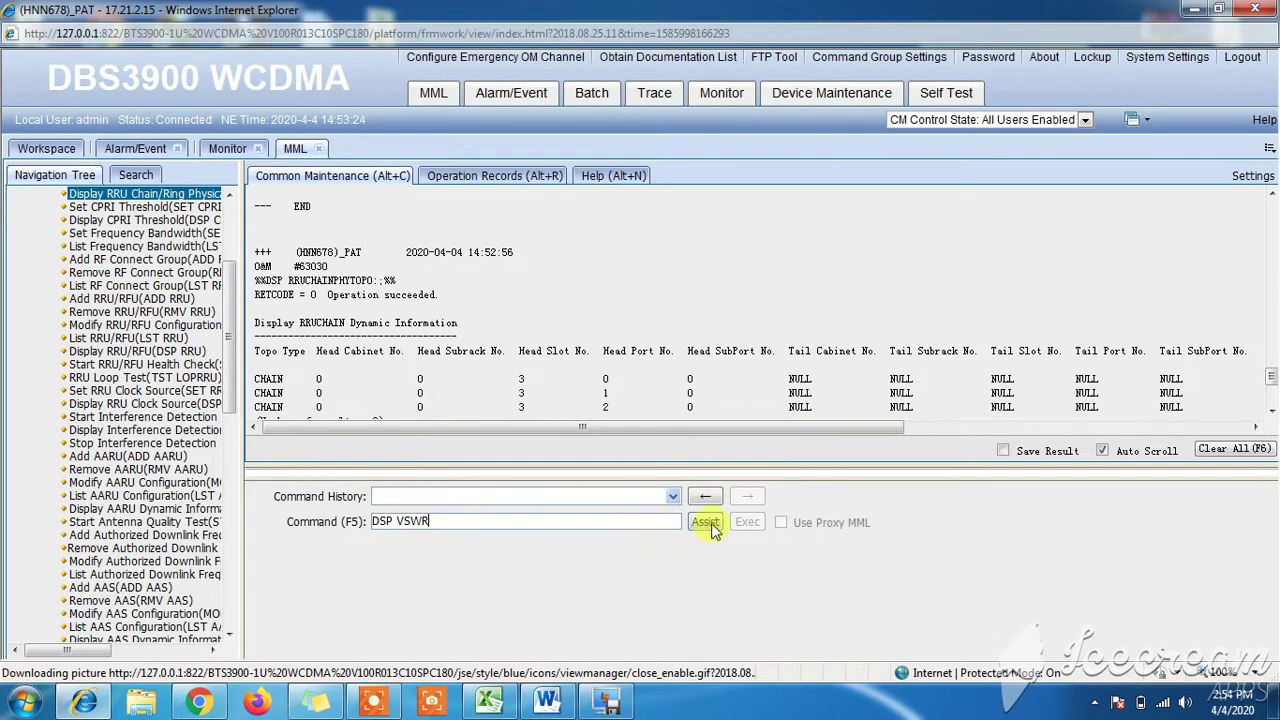
pyautogui.click(748, 523)
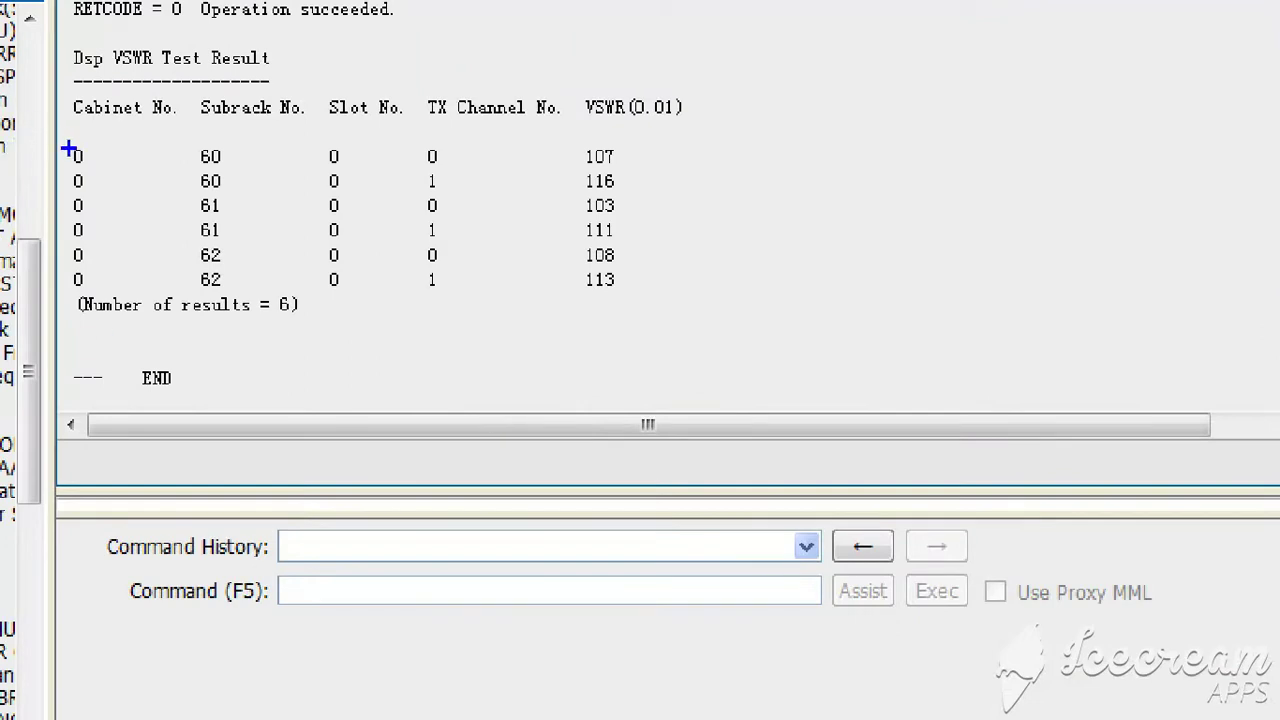
pyautogui.moveTo(67, 143)
pyautogui.mouseDown()
pyautogui.moveTo(523, 157)
pyautogui.moveTo(673, 193)
pyautogui.mouseUp()
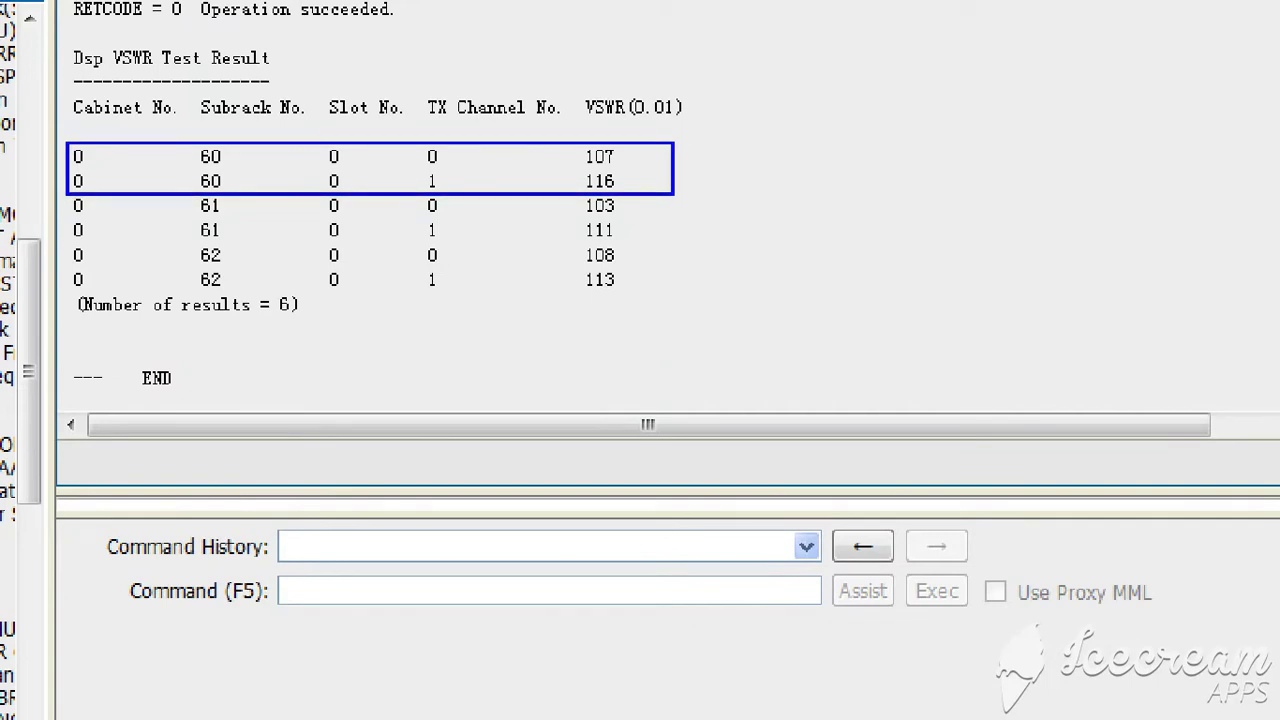
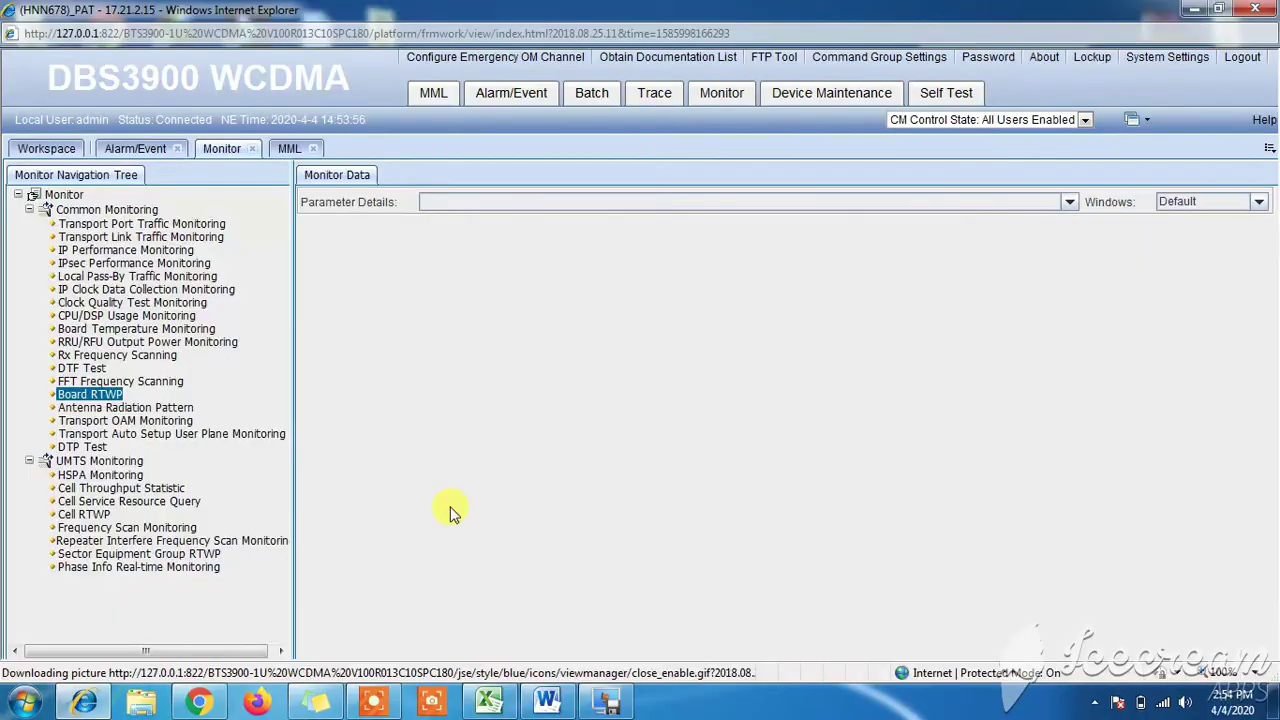
# - Start a new Board RTWP monitoring task for cabinet 0, subrack 60, slot 0
pyautogui.doubleClick(90, 394)
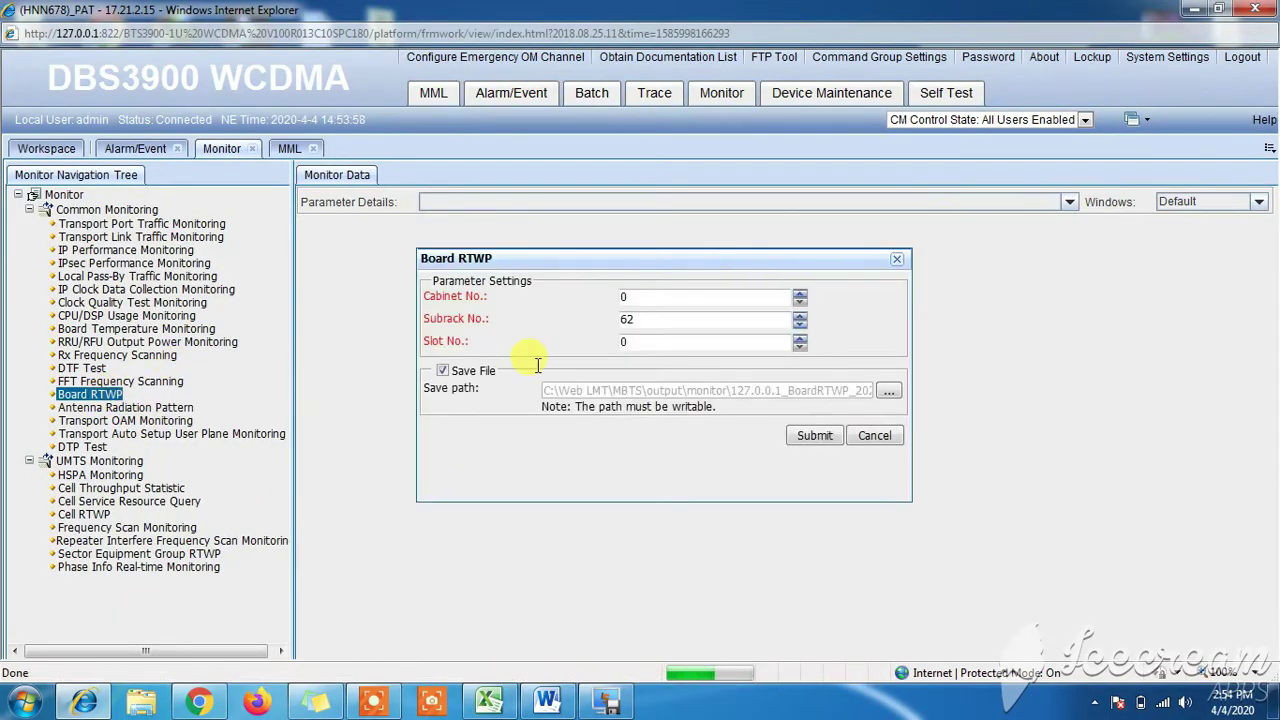
pyautogui.click(655, 320)
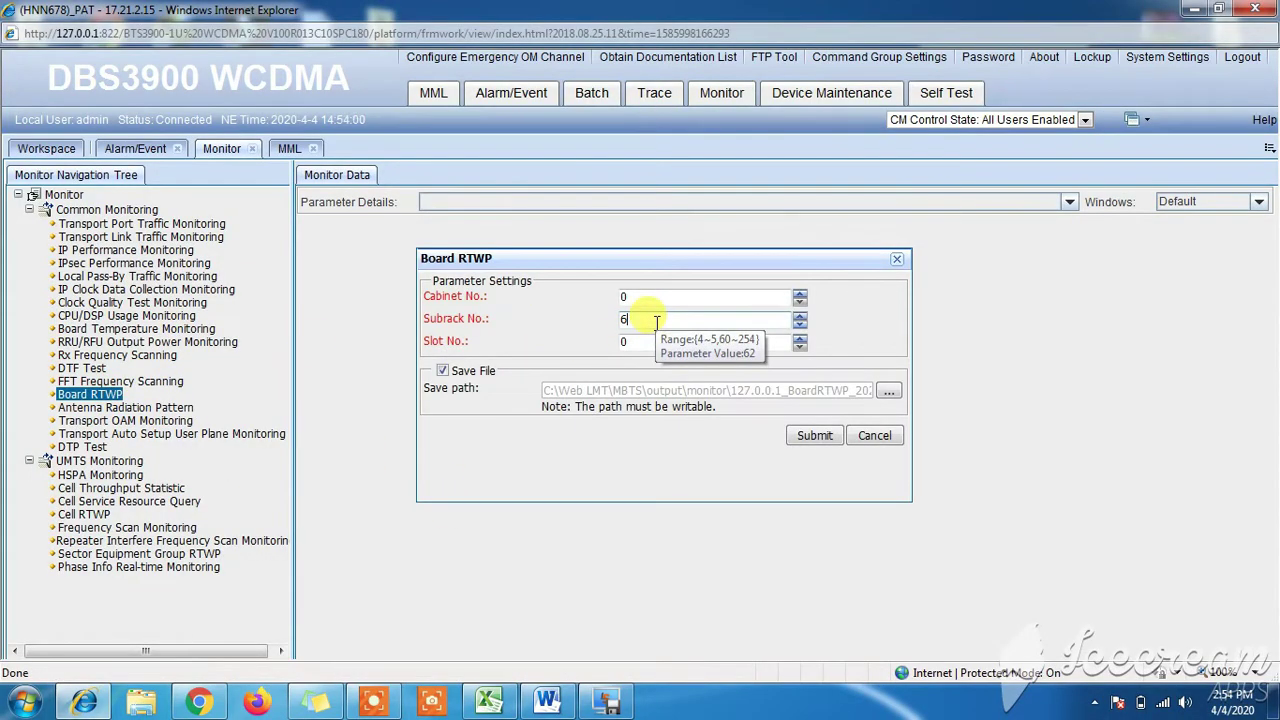
pyautogui.write('0')
pyautogui.click(810, 433)
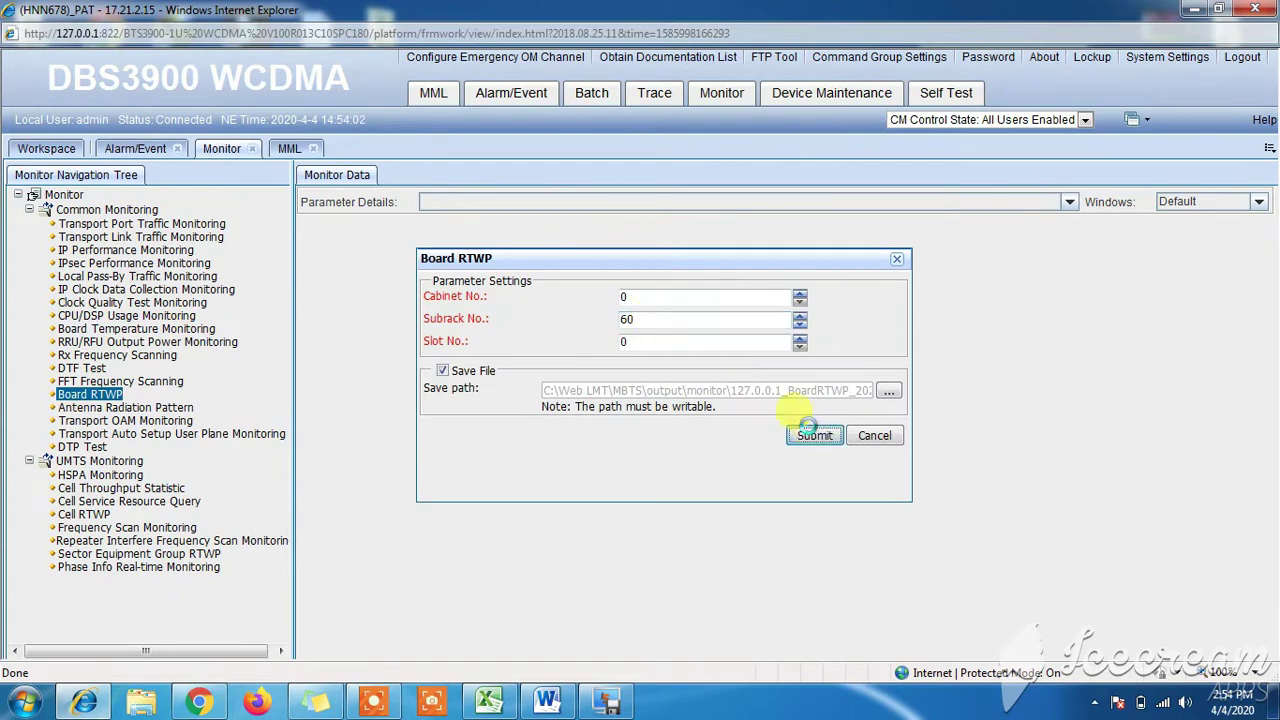
# - Switch the new Board RTWP chart to the bar display mode and examine the RTWP values of the four antenna channels
pyautogui.rightClick(659, 351)
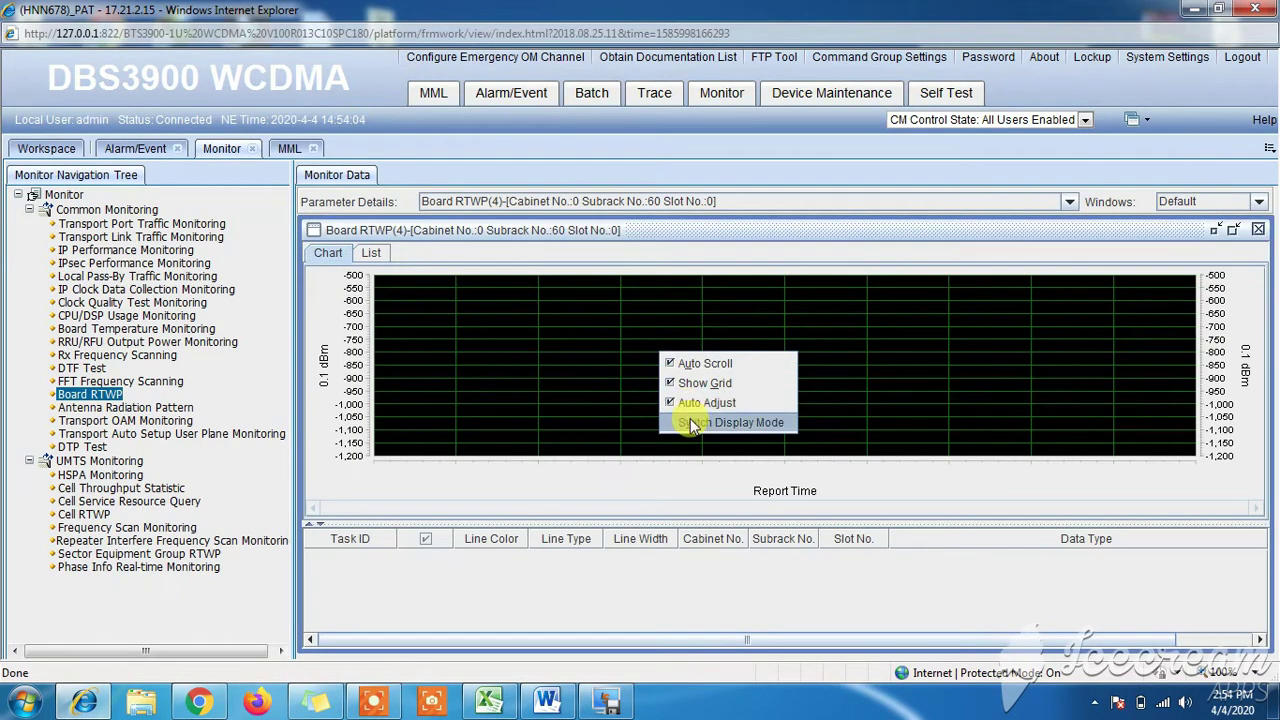
pyautogui.click(690, 418)
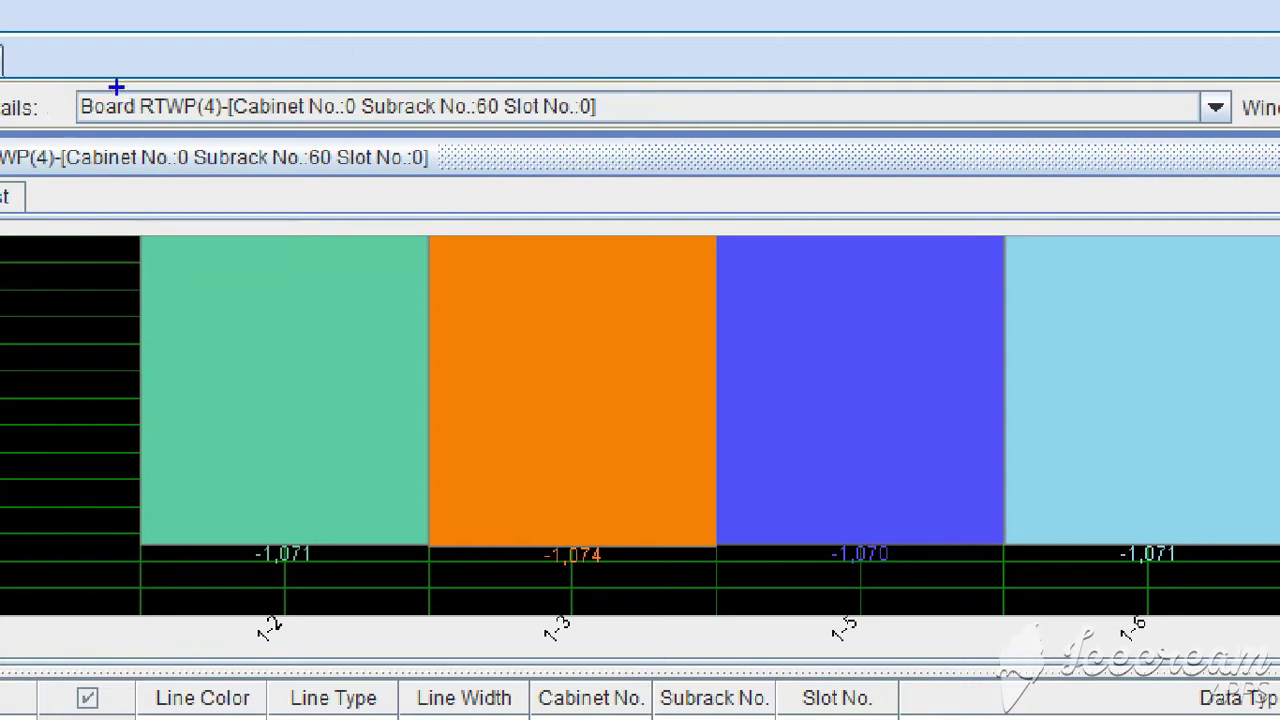
pyautogui.moveTo(72, 80); pyautogui.dragTo(682, 128)
pyautogui.moveTo(141, 510)
pyautogui.mouseDown()
pyautogui.moveTo(1086, 523)
pyautogui.moveTo(1276, 585)
pyautogui.moveTo(1276, 598)
pyautogui.mouseUp()
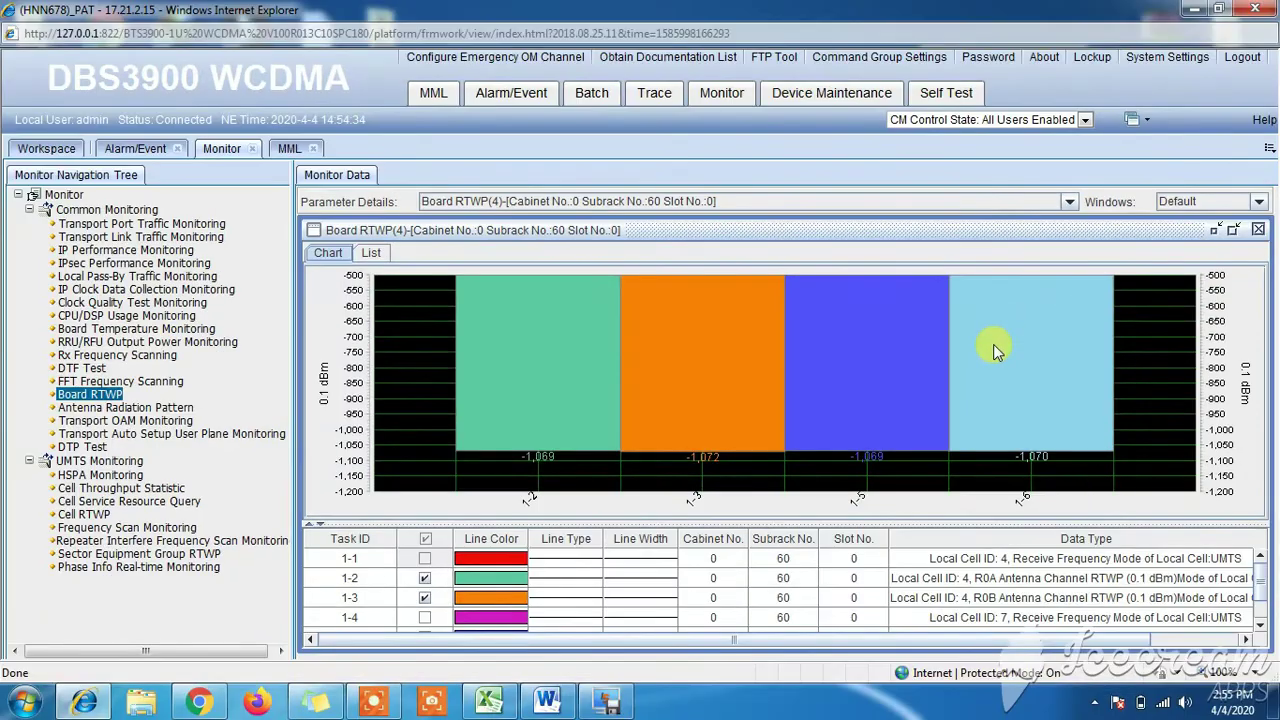
# - Examine the time-stamped RTWP readings for subrack 60 in the list view
pyautogui.click(376, 253)
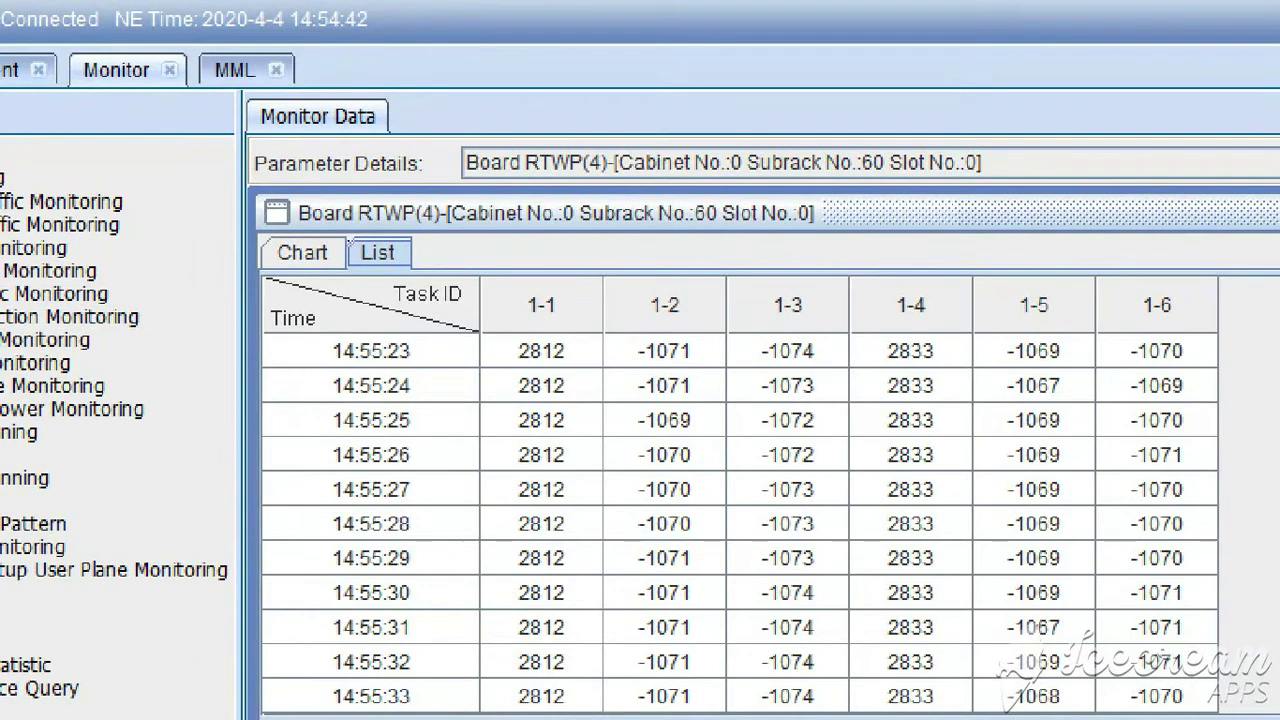
pyautogui.moveTo(347, 240); pyautogui.dragTo(428, 266)
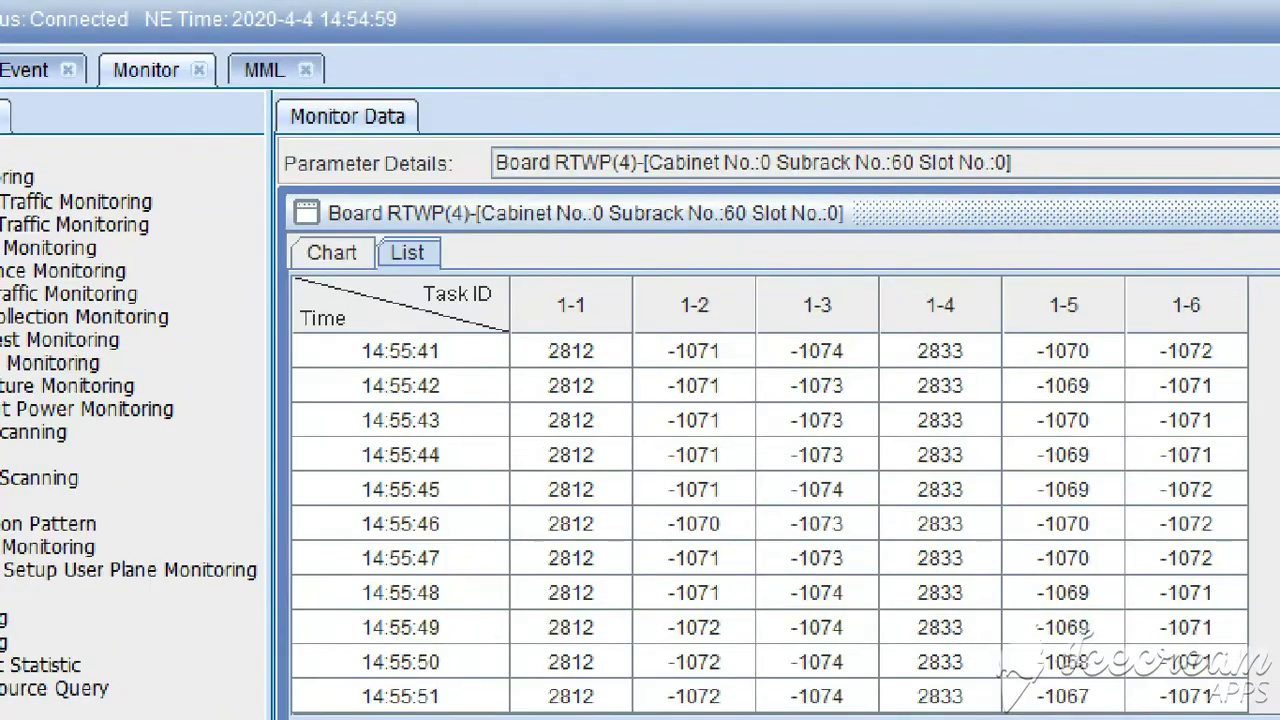
pyautogui.moveTo(322, 254)
pyautogui.mouseDown()
pyautogui.moveTo(304, 220)
pyautogui.moveTo(340, 229)
pyautogui.moveTo(295, 244)
pyautogui.moveTo(378, 270)
pyautogui.mouseUp()
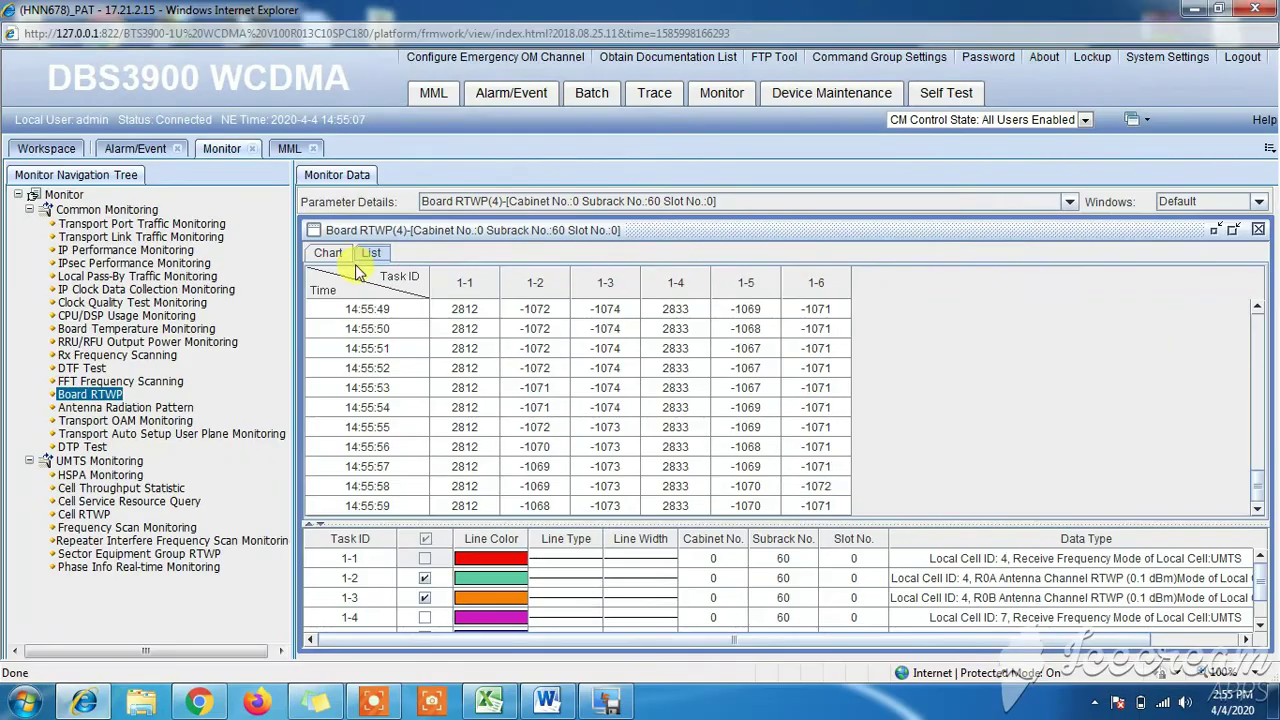
# - Return to the Board RTWP chart for subrack 60 and switch it from bars to the time-based line display
pyautogui.click(335, 254)
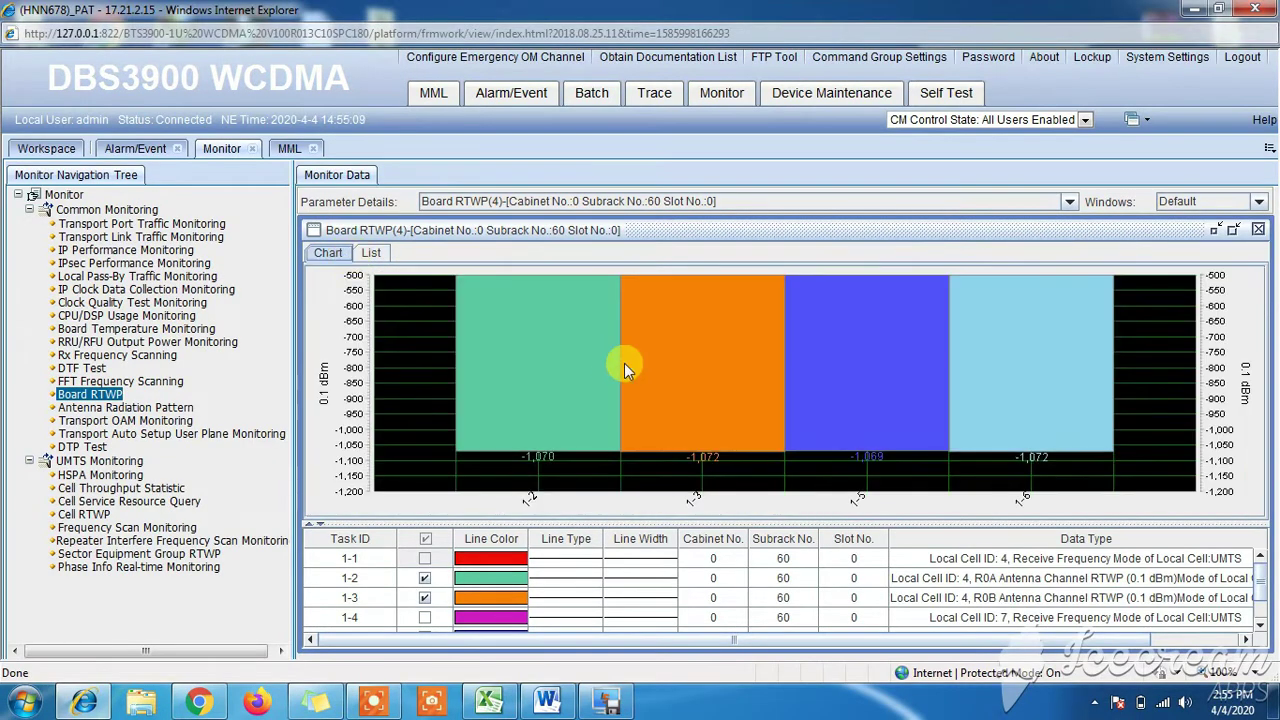
pyautogui.rightClick(624, 363)
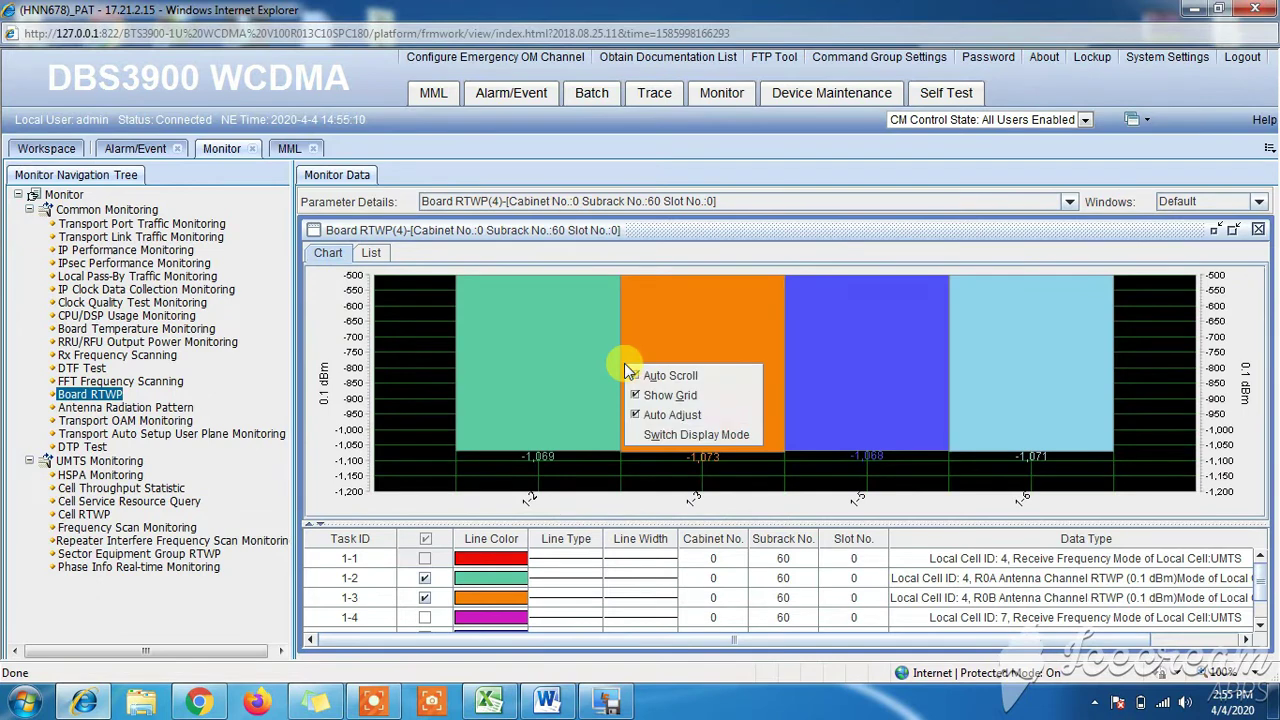
pyautogui.click(672, 436)
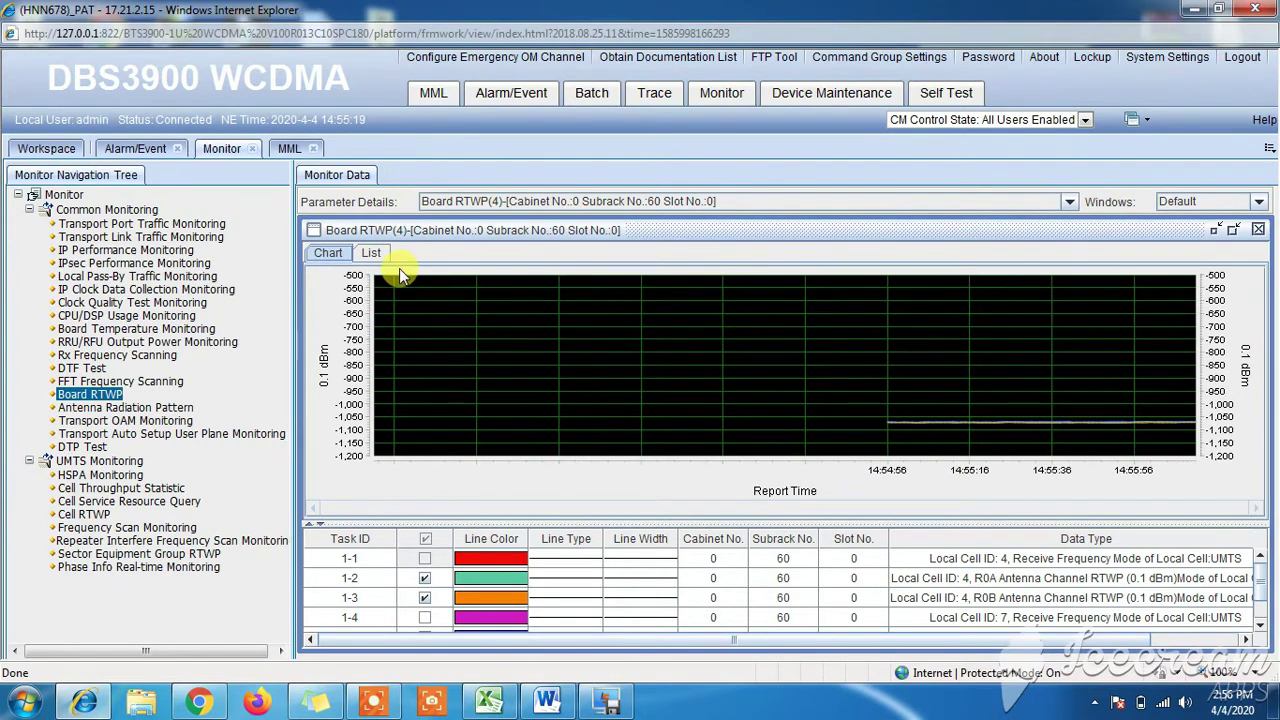
pyautogui.rightClick(466, 318)
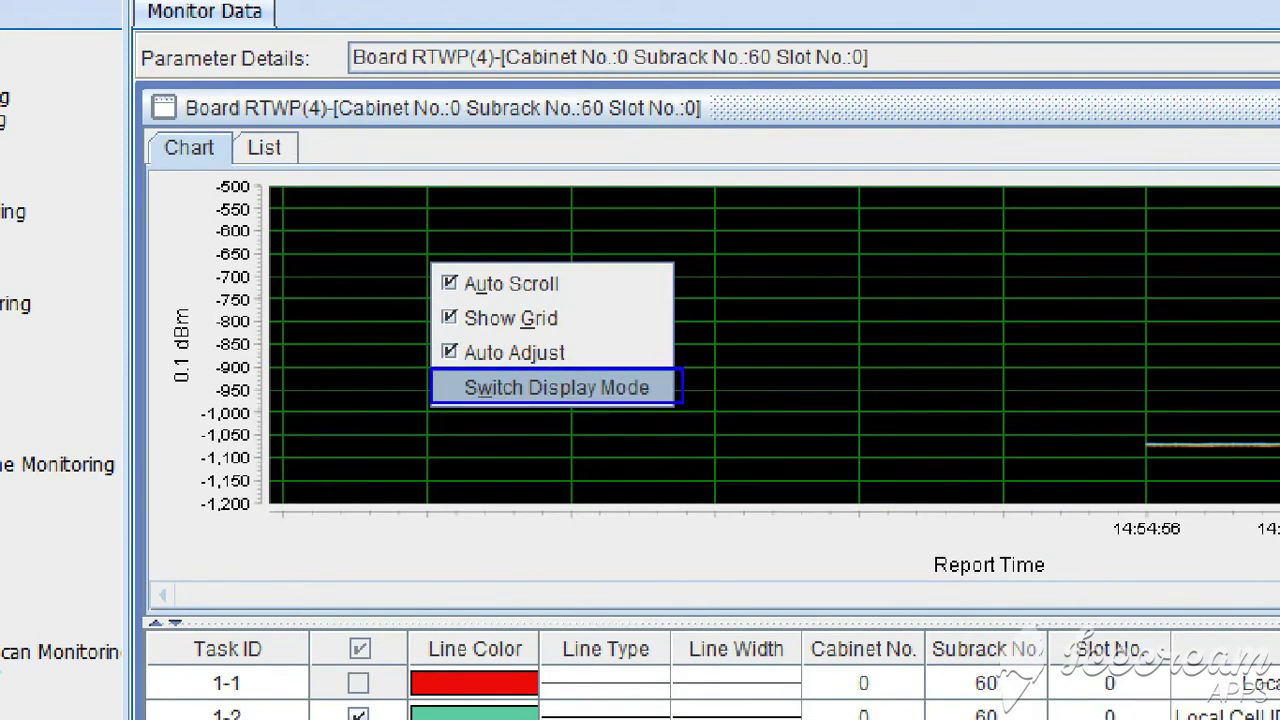
pyautogui.click(945, 316)
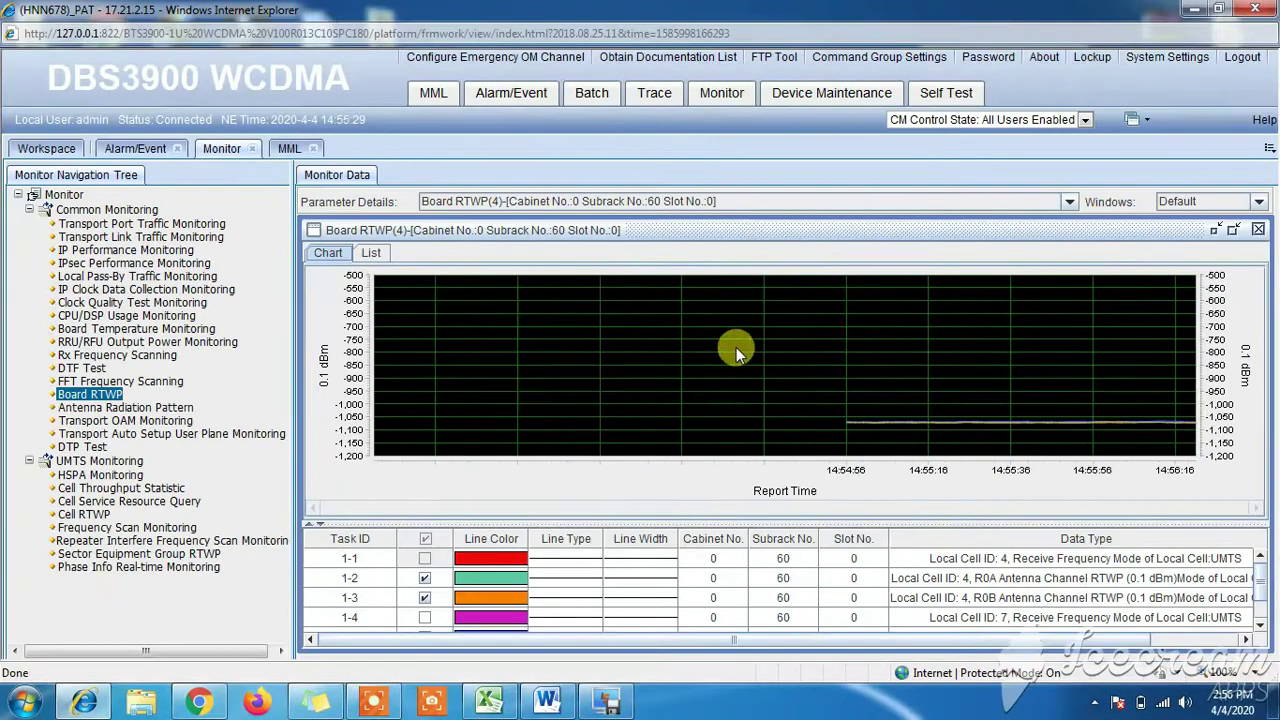
# - Compare the antenna channels' RTWP in the bar display once more, and return the chart to the line display
pyautogui.rightClick(670, 350)
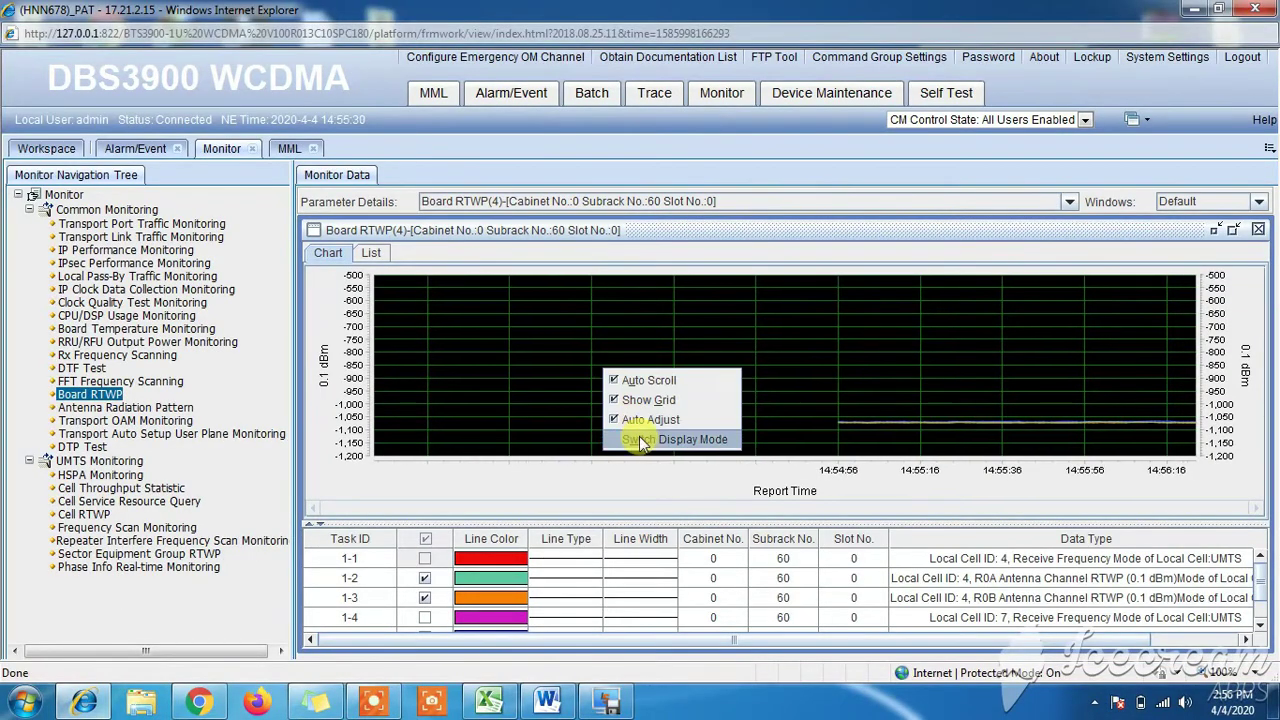
pyautogui.click(640, 439)
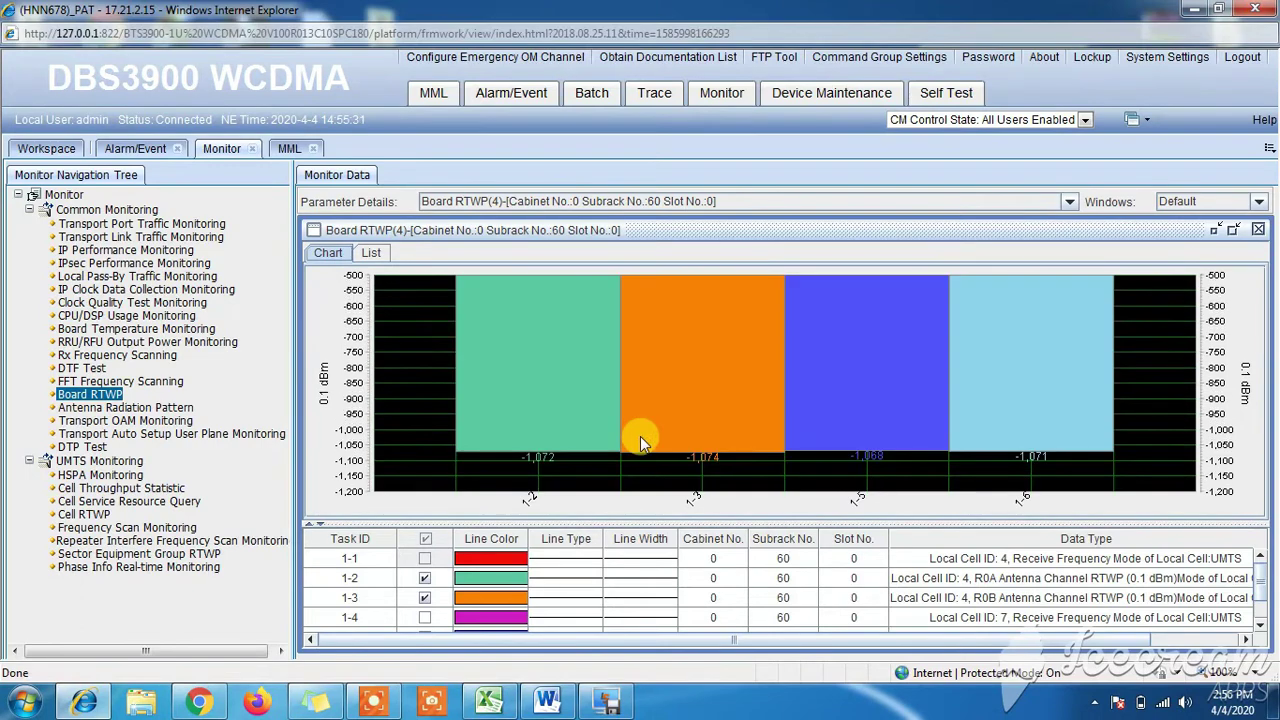
pyautogui.rightClick(624, 420)
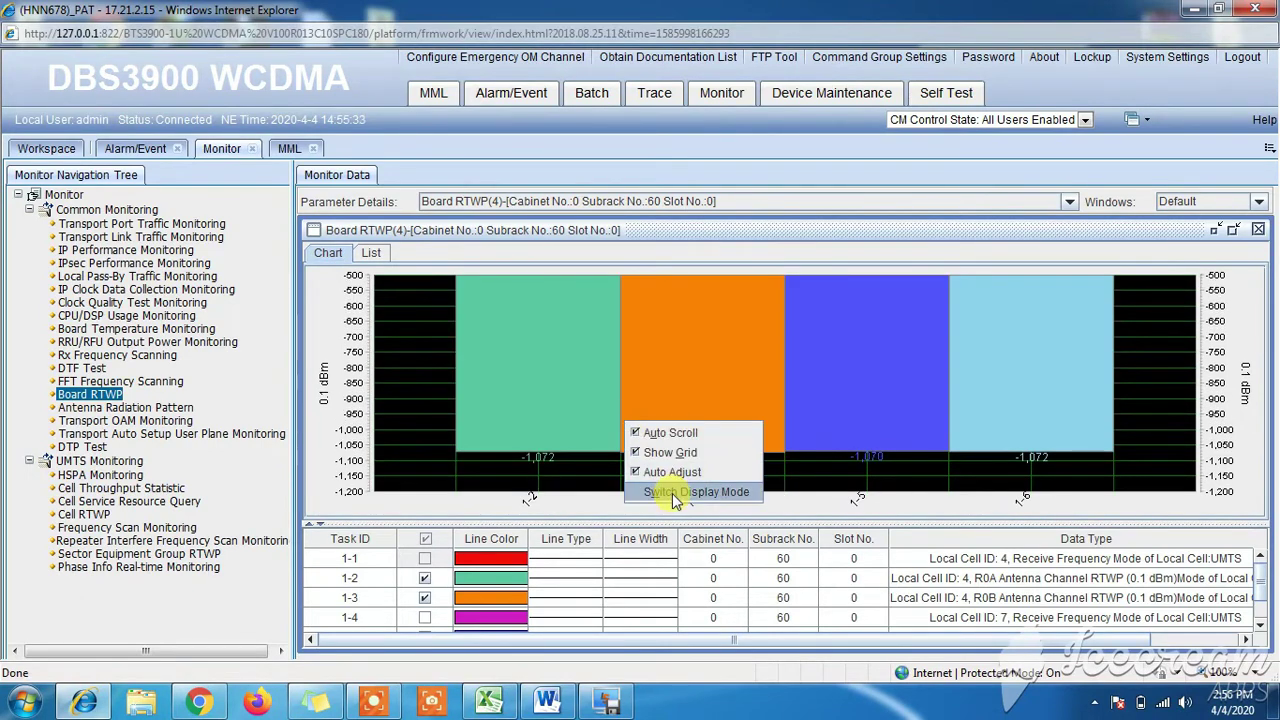
pyautogui.click(671, 493)
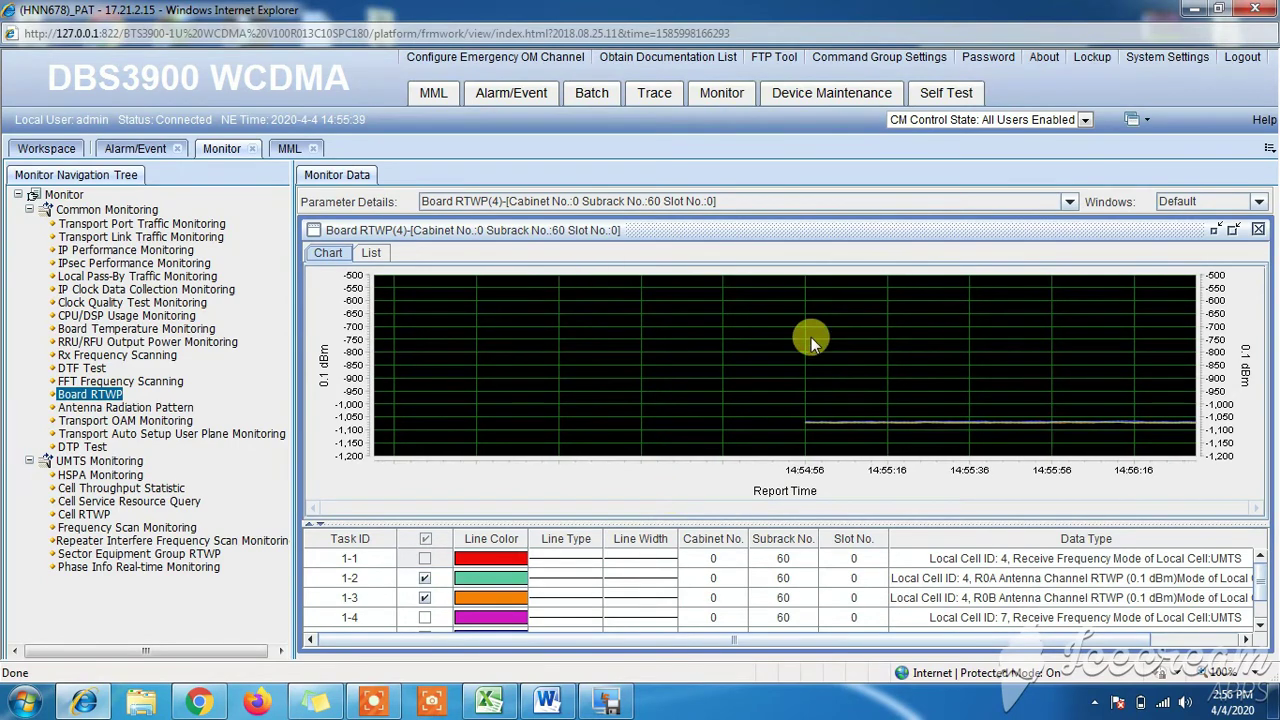
# - Refresh the normal alarm list, and inspect the board status of cabinet TMC:0 in the device maintenance view
pyautogui.click(490, 91)
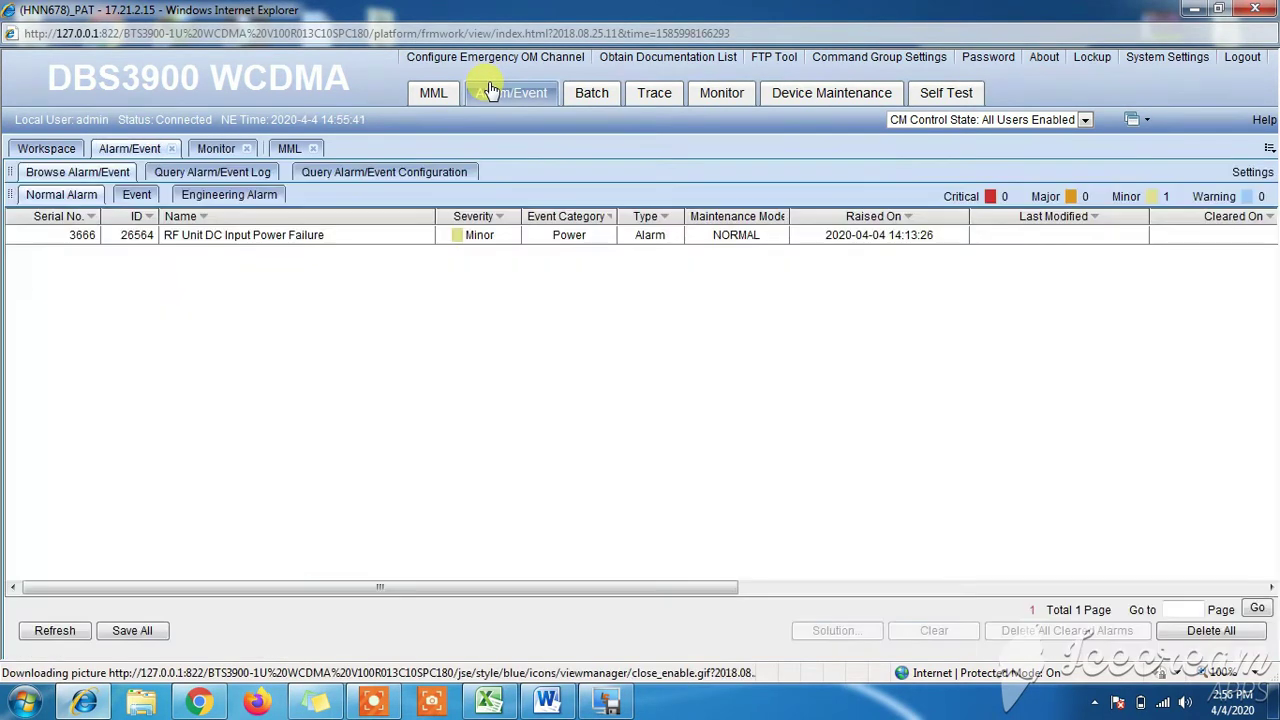
pyautogui.click(45, 631)
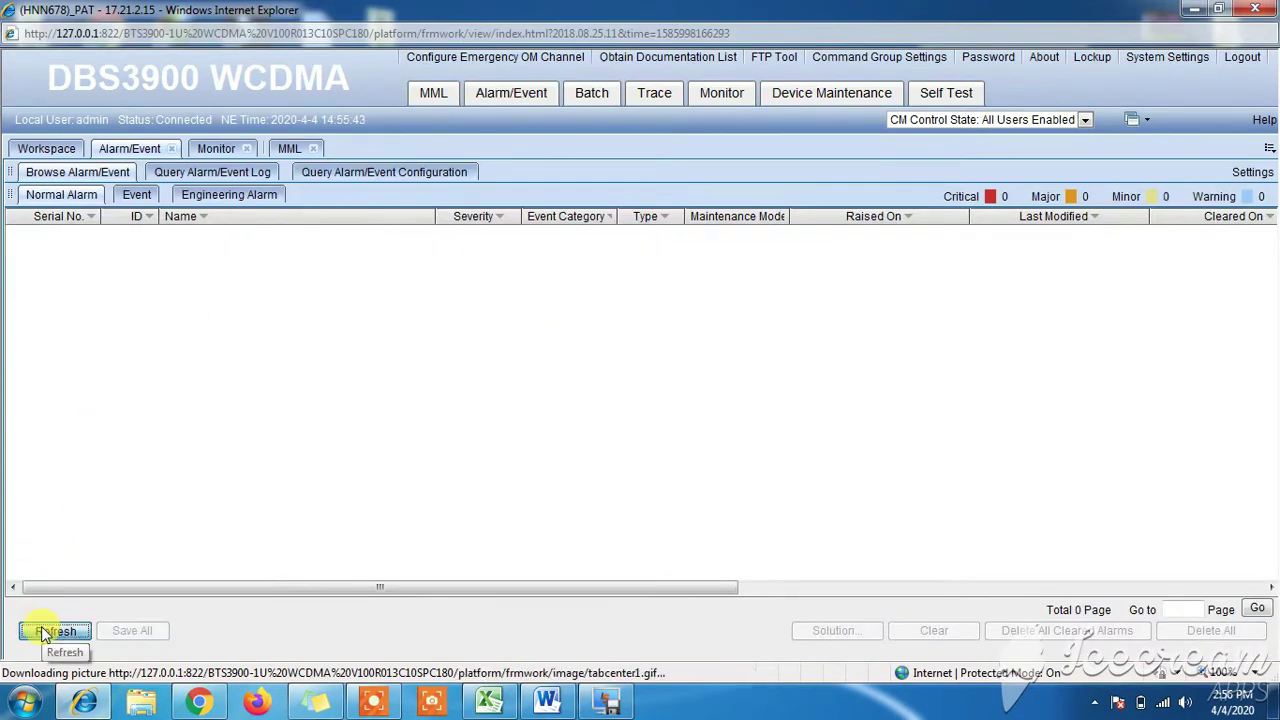
pyautogui.click(779, 97)
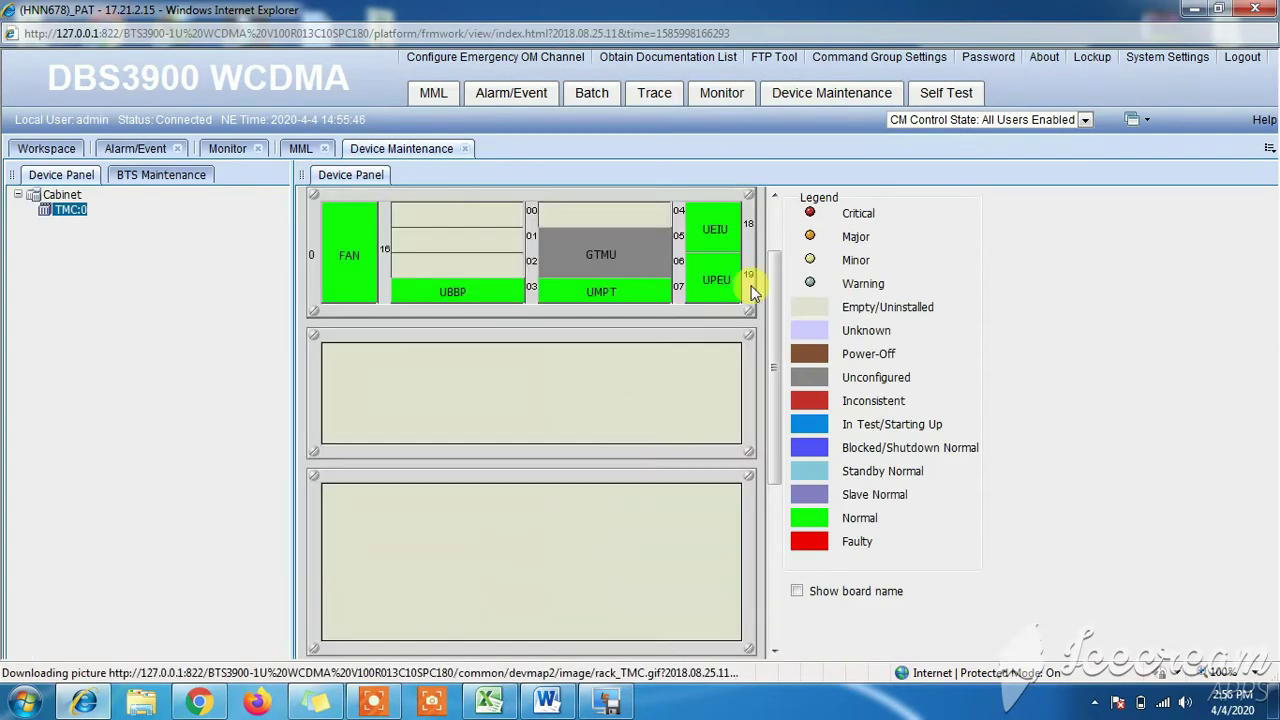
pyautogui.moveTo(779, 362); pyautogui.dragTo(776, 325)
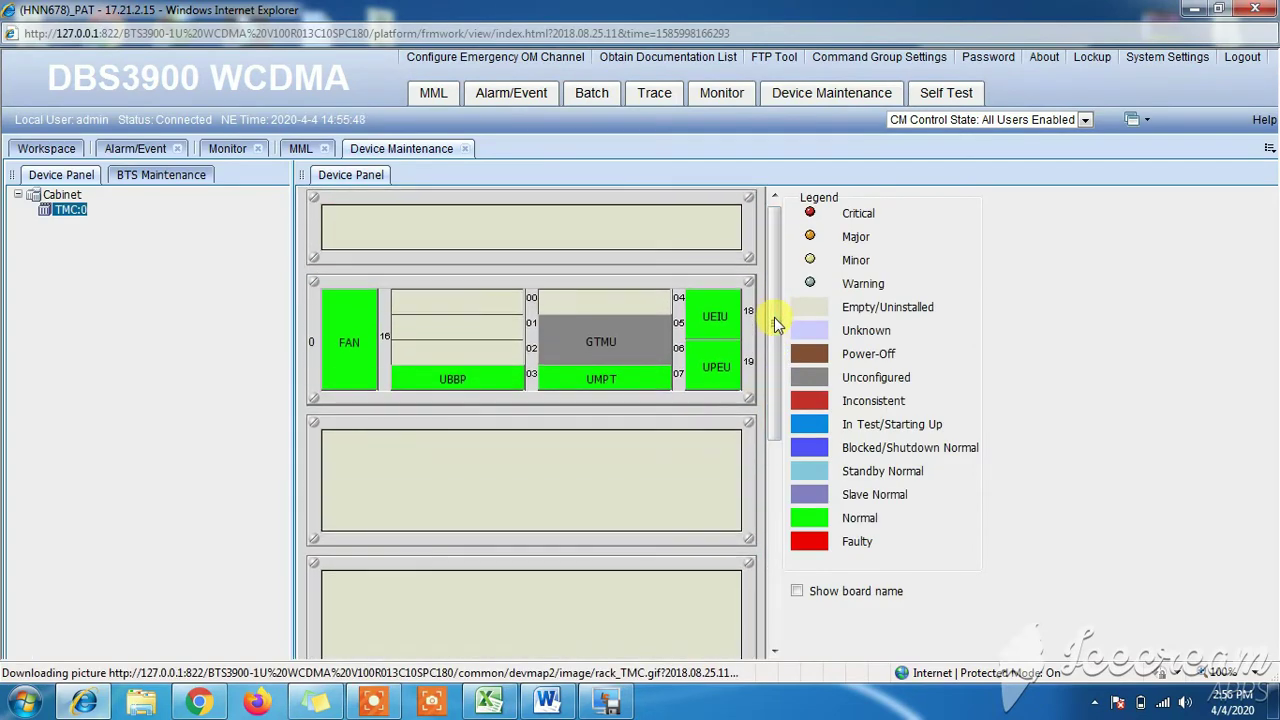